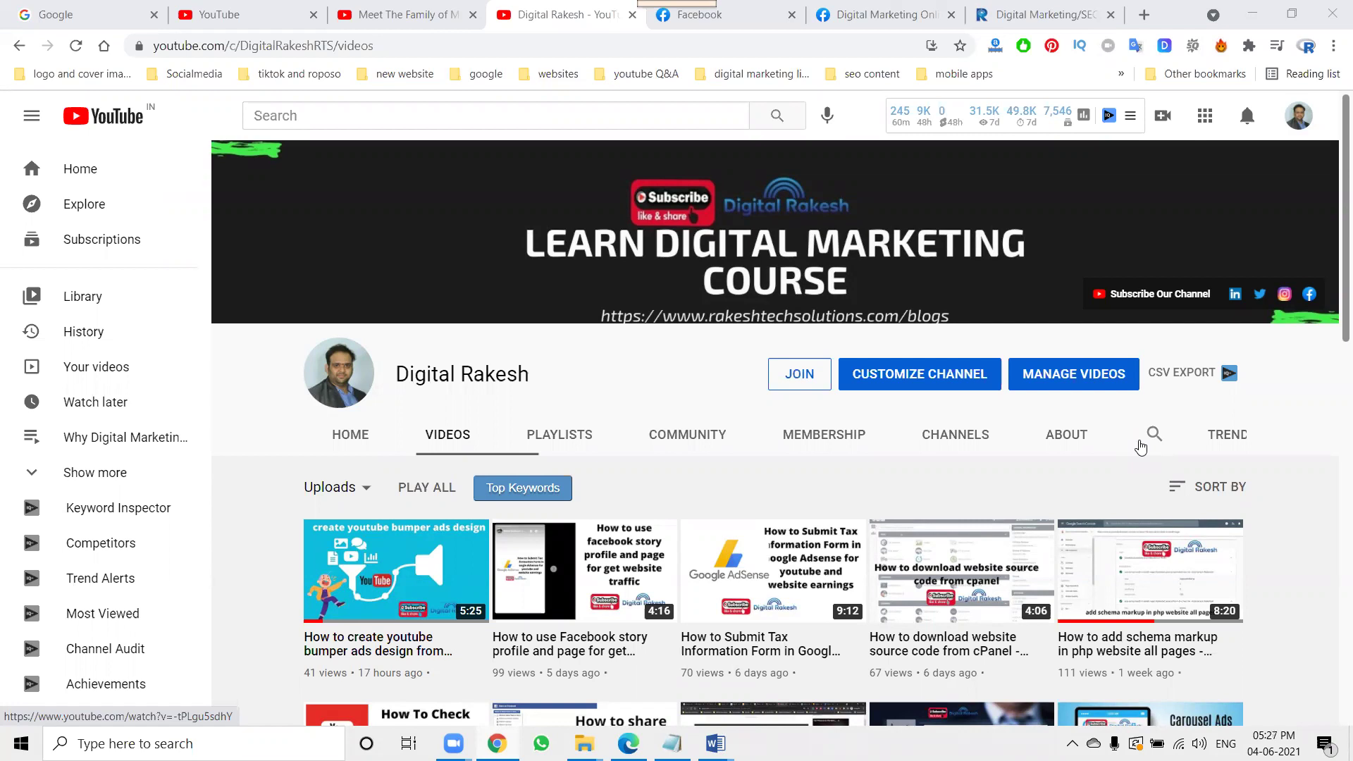
# Start a Get more WhatsApp messages ad for the Digital Marketing Online Training Madhapur page.
pyautogui.click(879, 15)
pyautogui.scroll(-2, 433, 337)
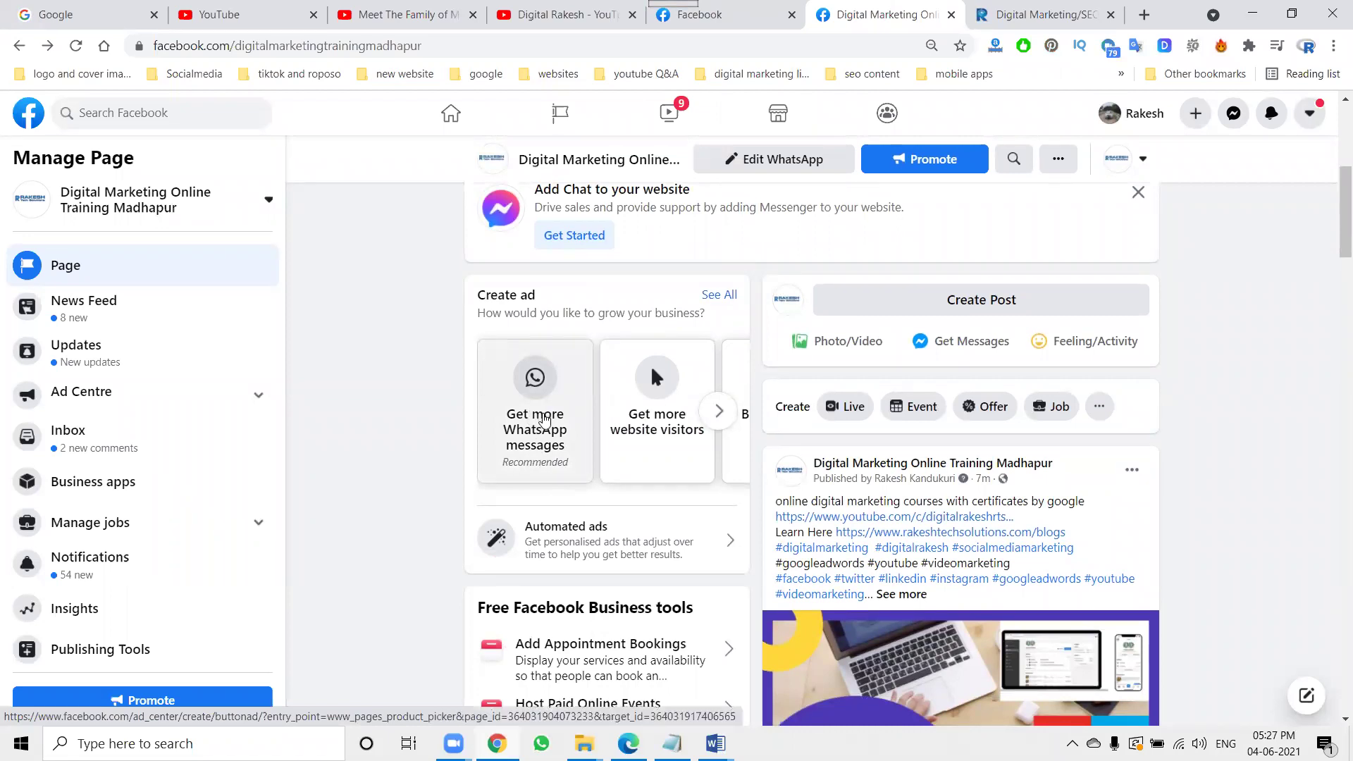
pyautogui.click(542, 424)
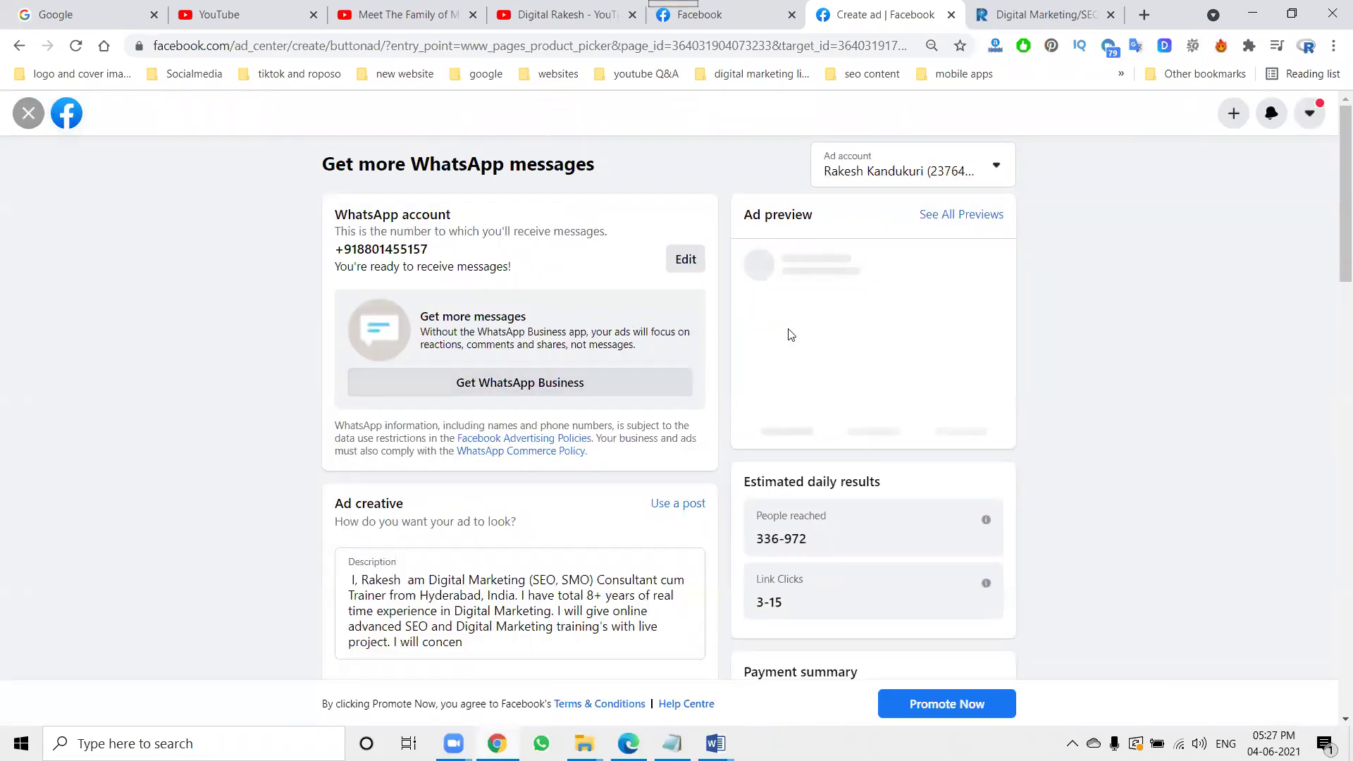
pyautogui.scroll(-3, 473, 375)
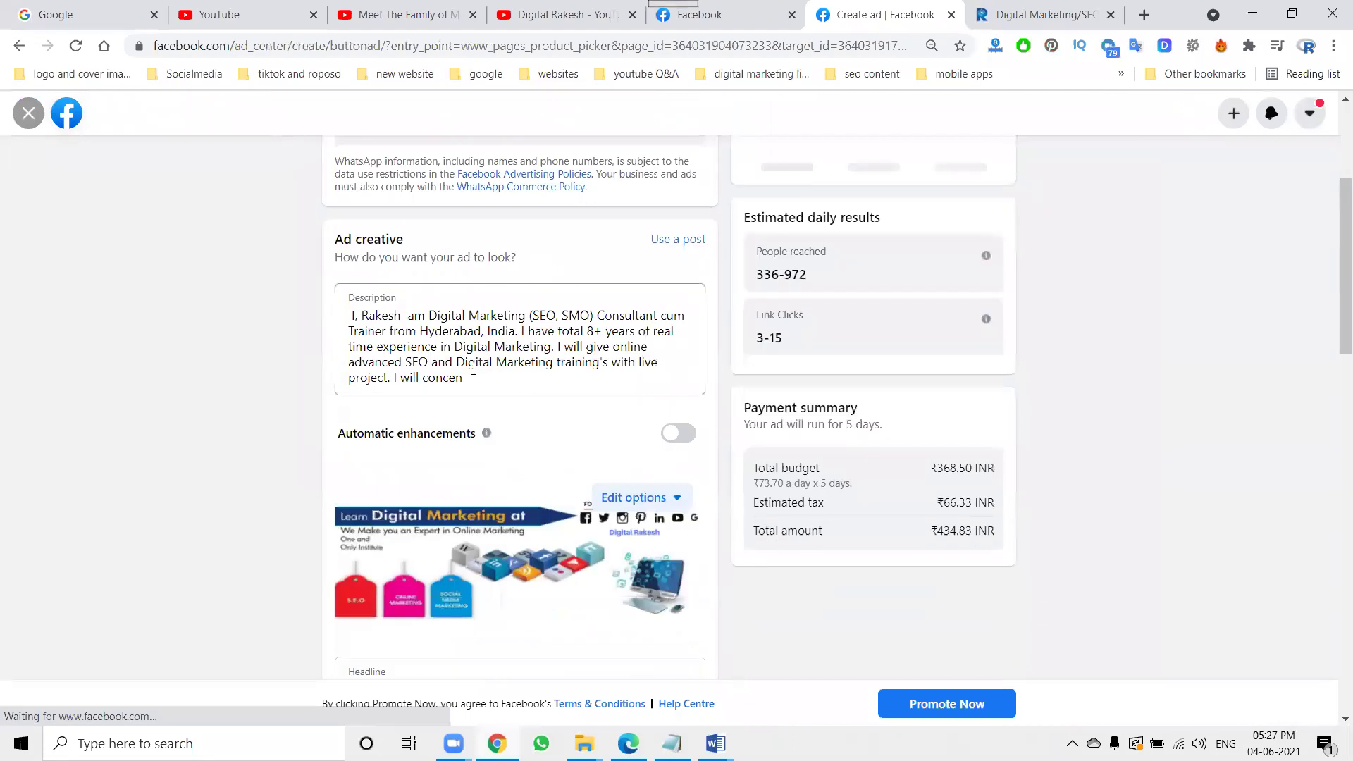
pyautogui.scroll(-2, 473, 376)
pyautogui.scroll(-1, 473, 375)
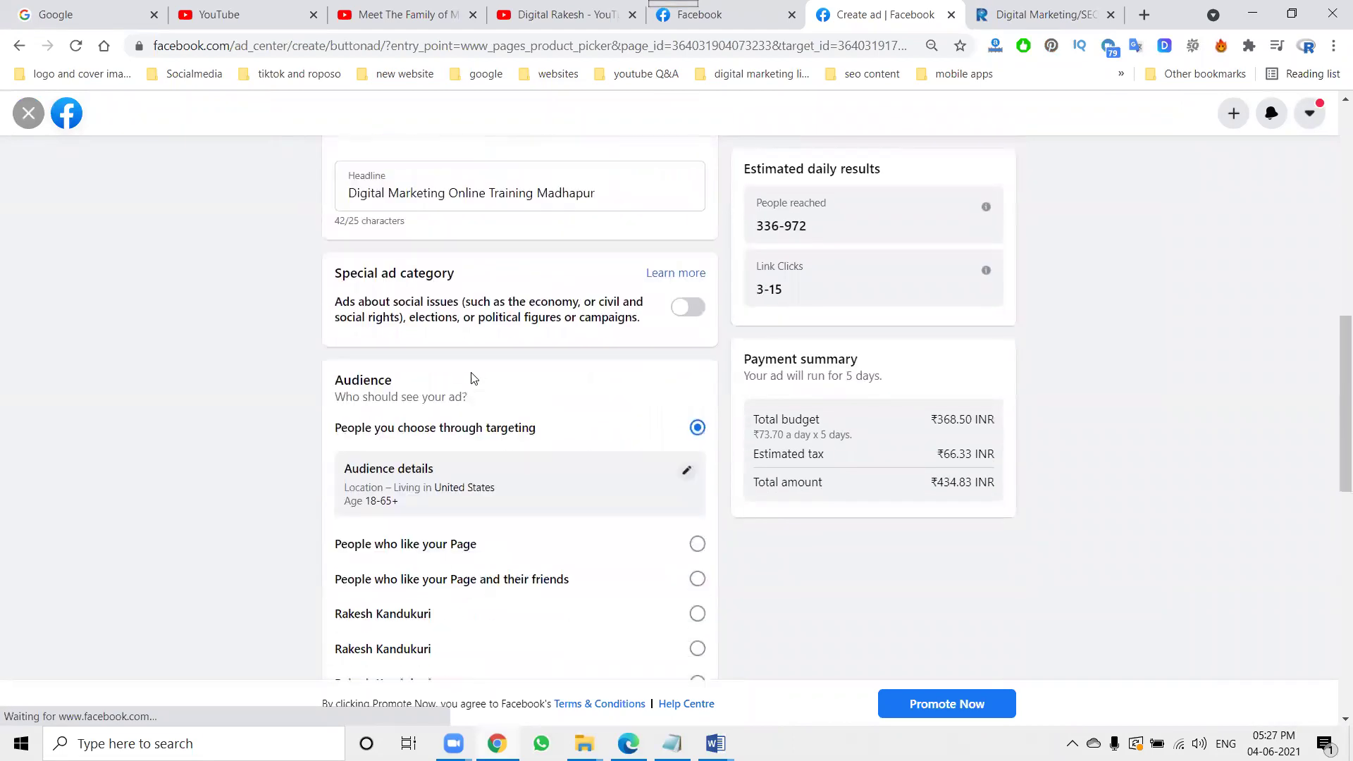
pyautogui.scroll(-1, 473, 375)
pyautogui.scroll(-2, 473, 376)
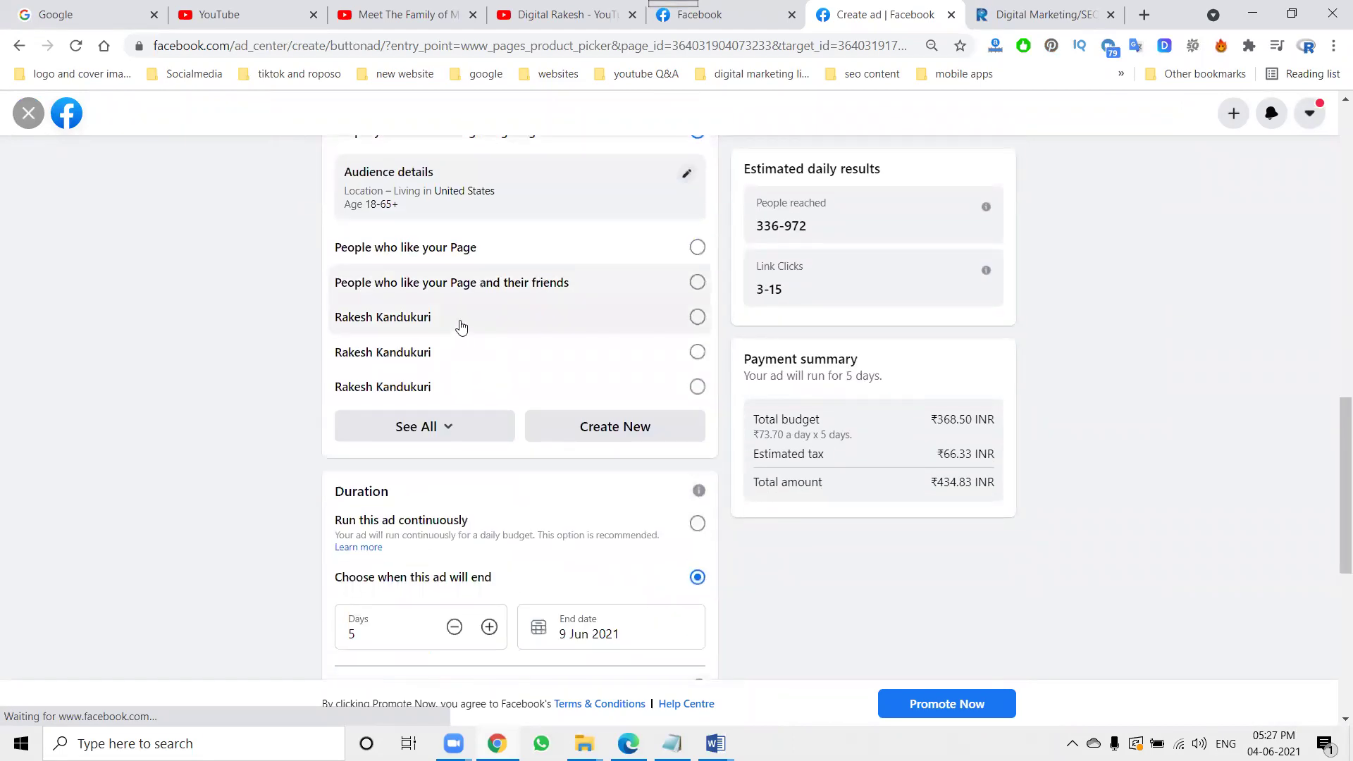
pyautogui.scroll(-2, 900, 431)
pyautogui.scroll(-2, 902, 436)
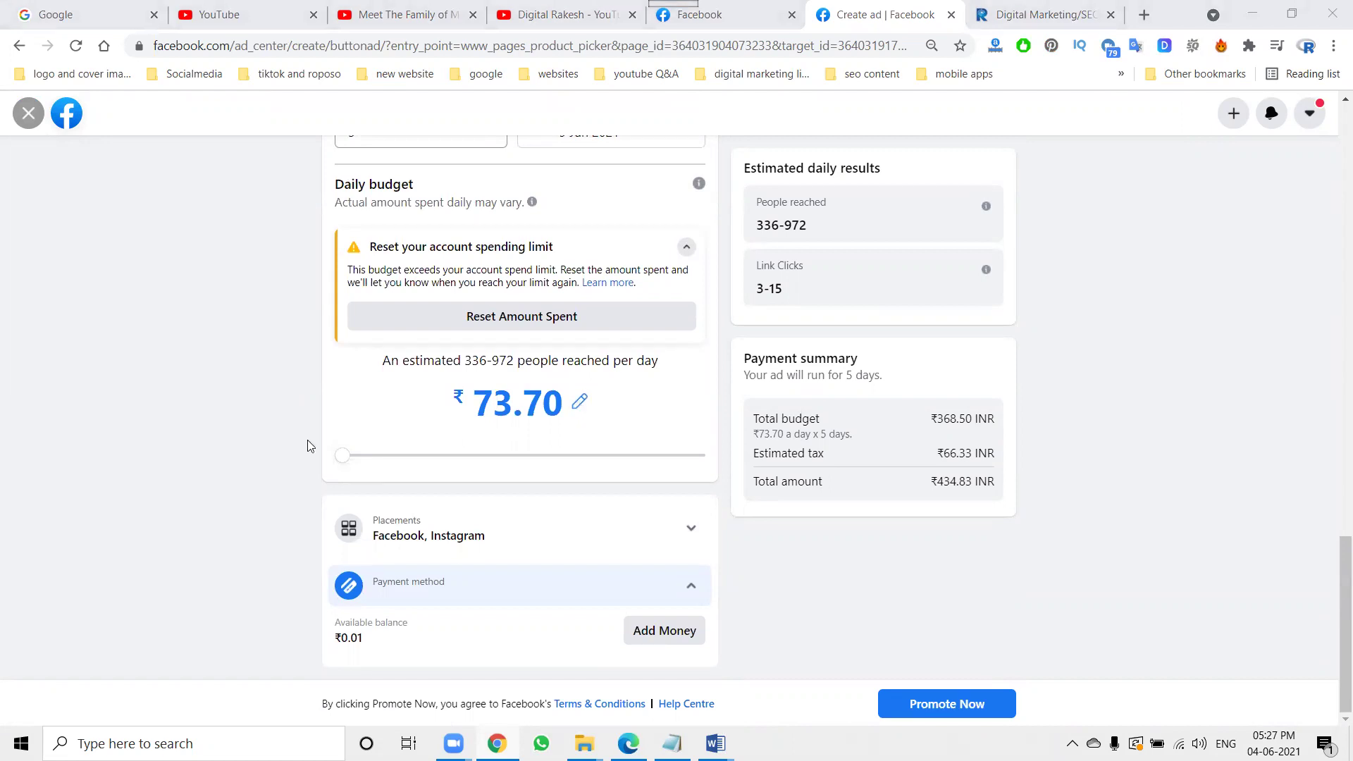
pyautogui.scroll(3, 548, 410)
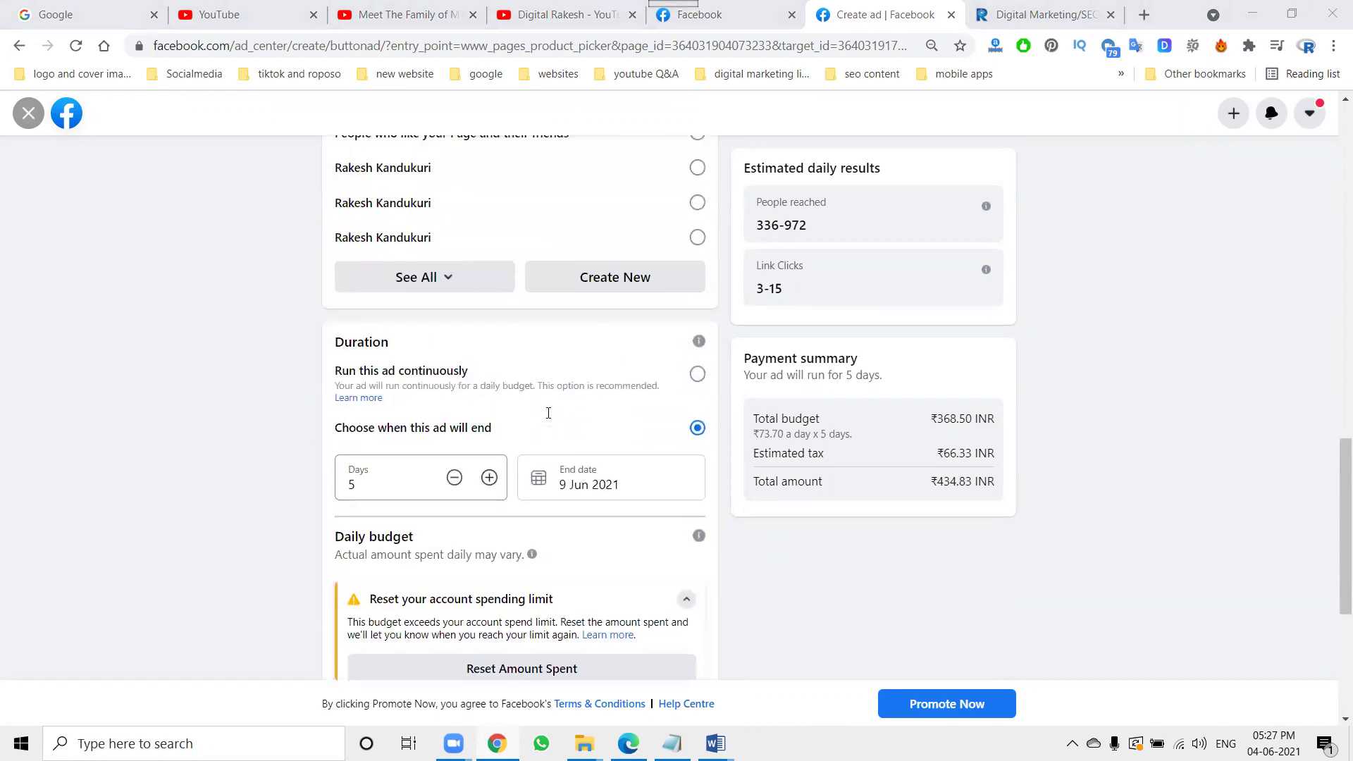
pyautogui.scroll(3, 521, 411)
pyautogui.scroll(3, 521, 411)
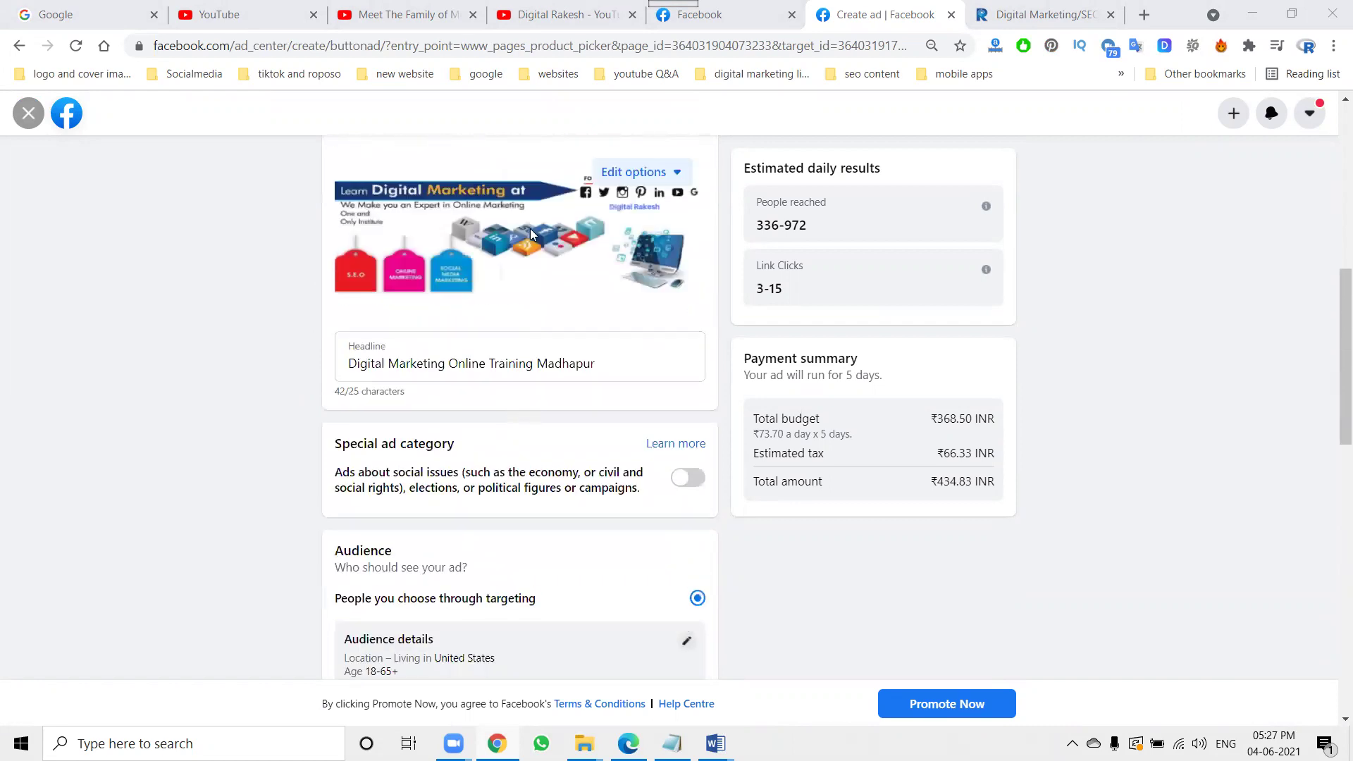
pyautogui.scroll(3, 561, 266)
pyautogui.scroll(2, 508, 318)
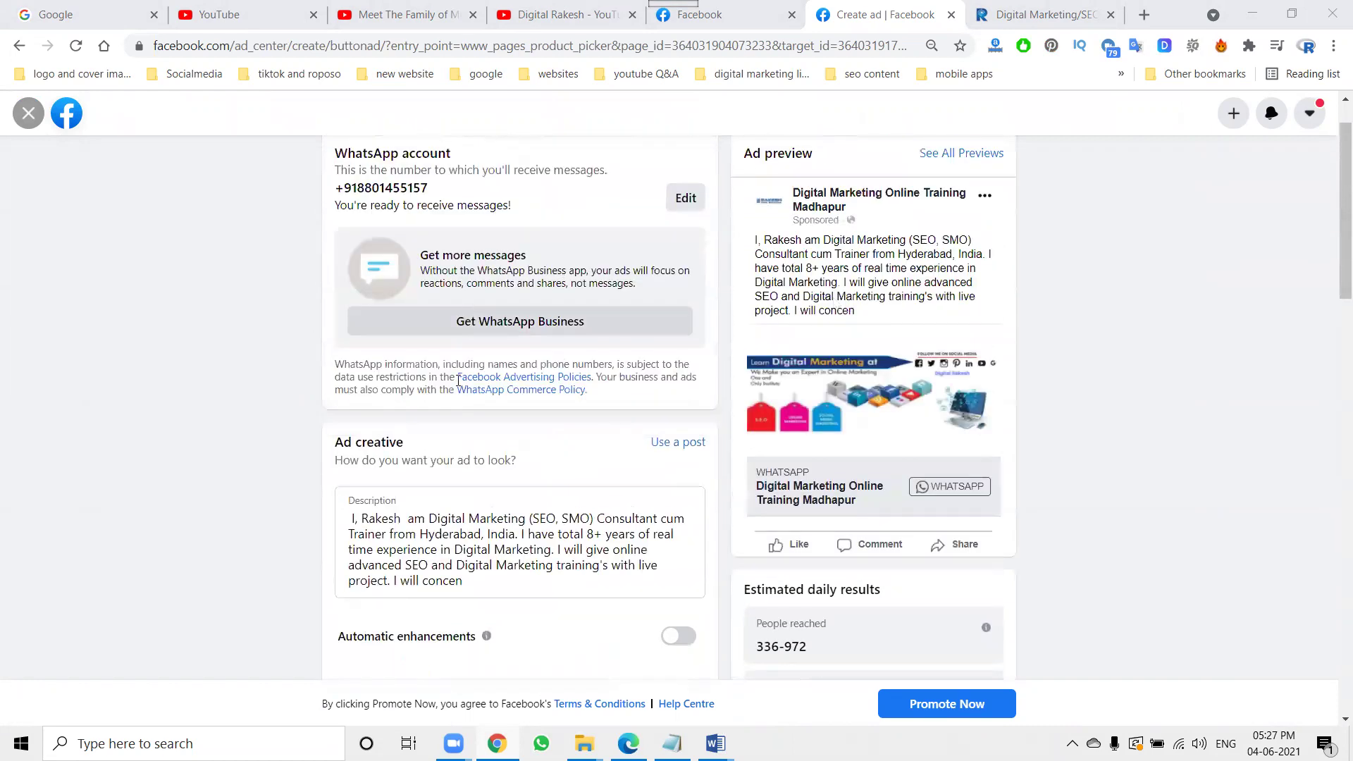
pyautogui.scroll(1, 547, 383)
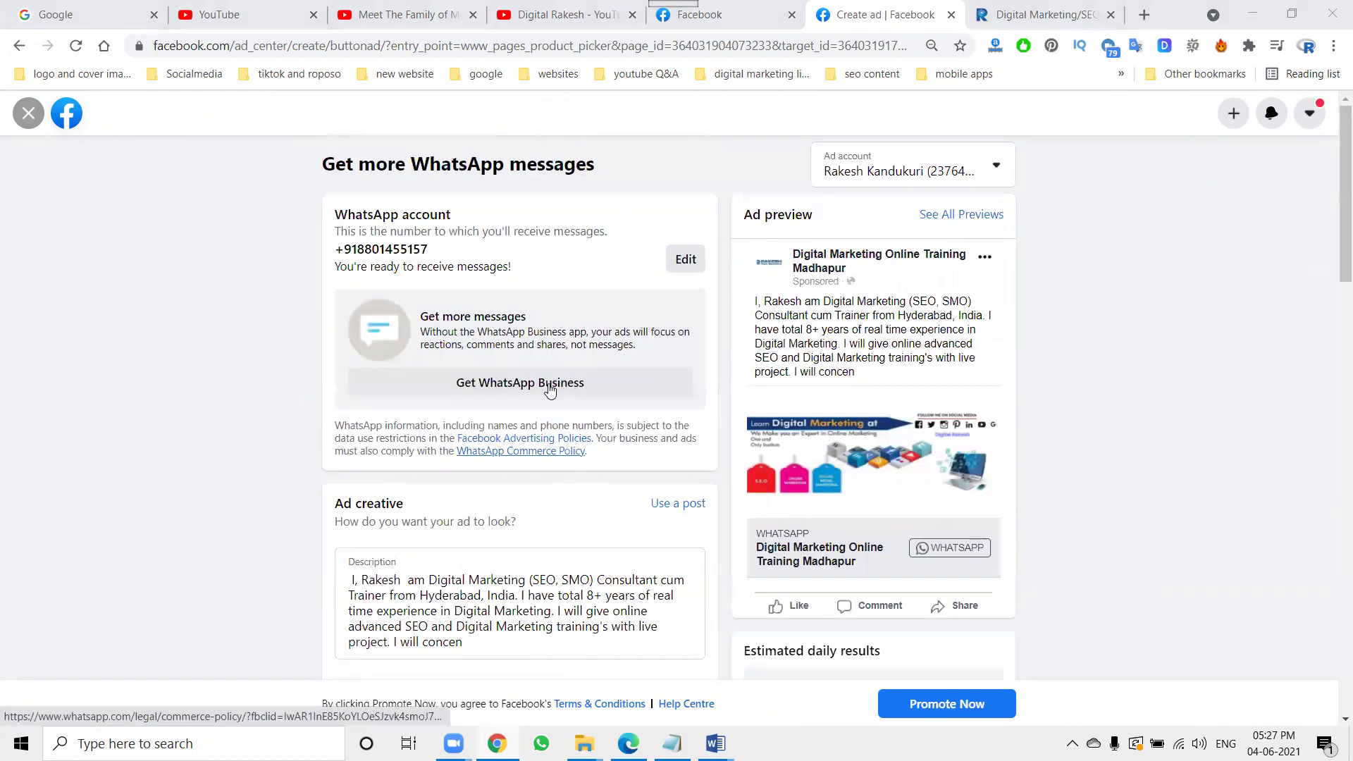
# Cancel the WhatsApp number edit, then exit and discard the ad draft without saving.
pyautogui.click(682, 260)
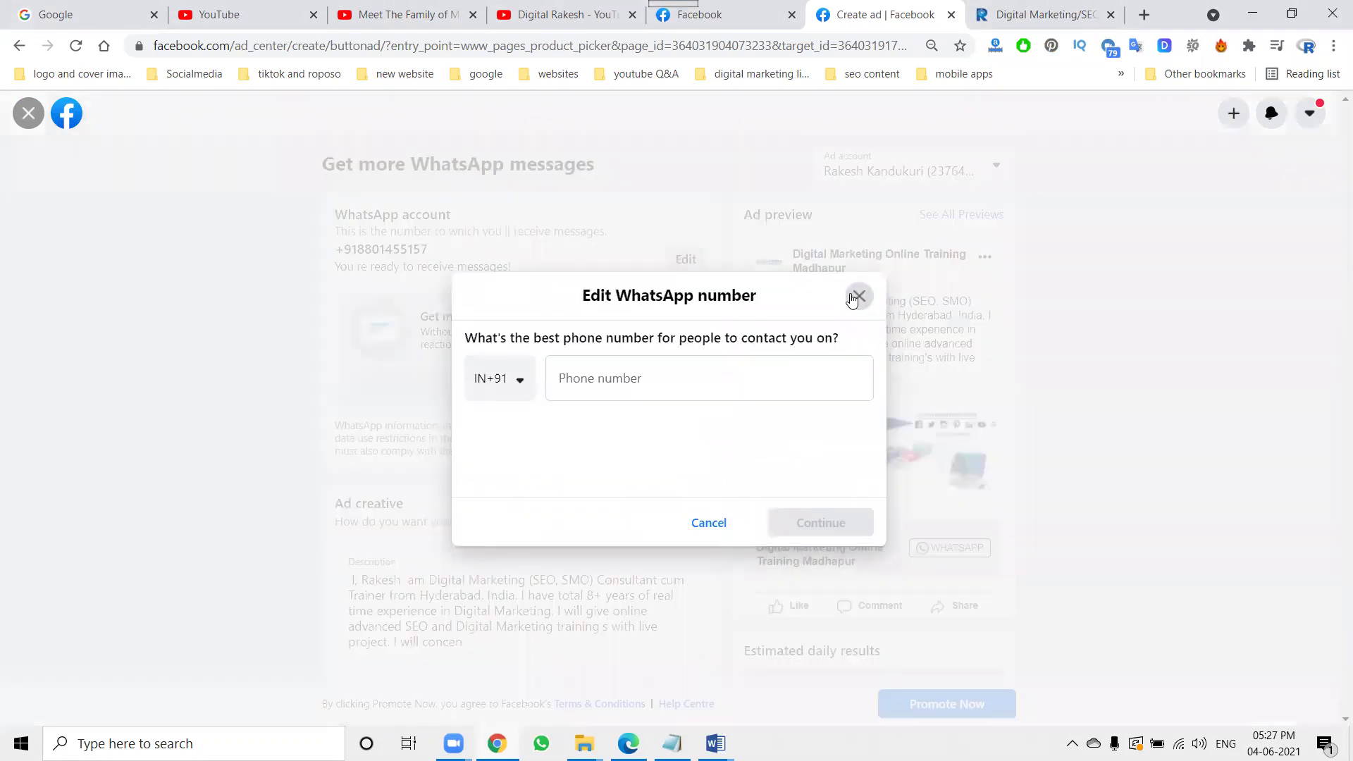
pyautogui.click(857, 297)
pyautogui.click(24, 114)
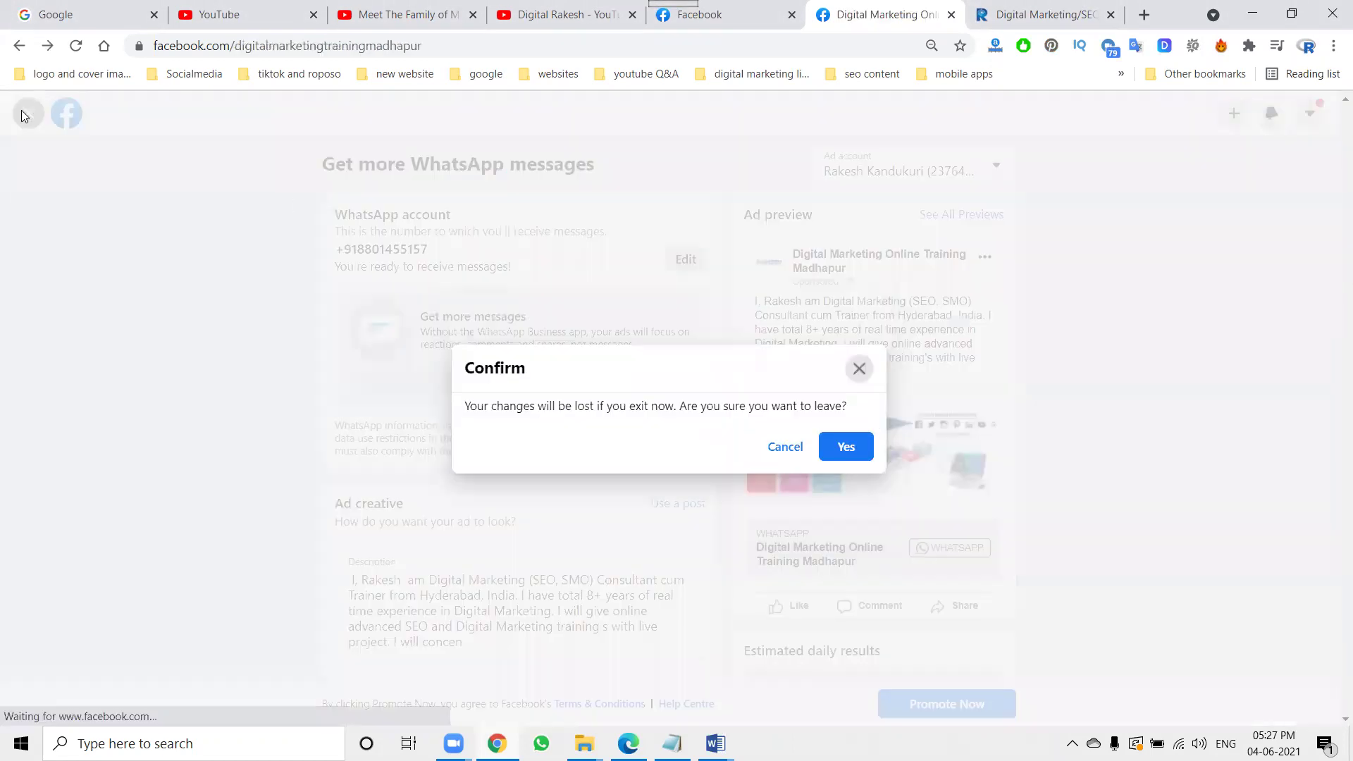
pyautogui.click(837, 446)
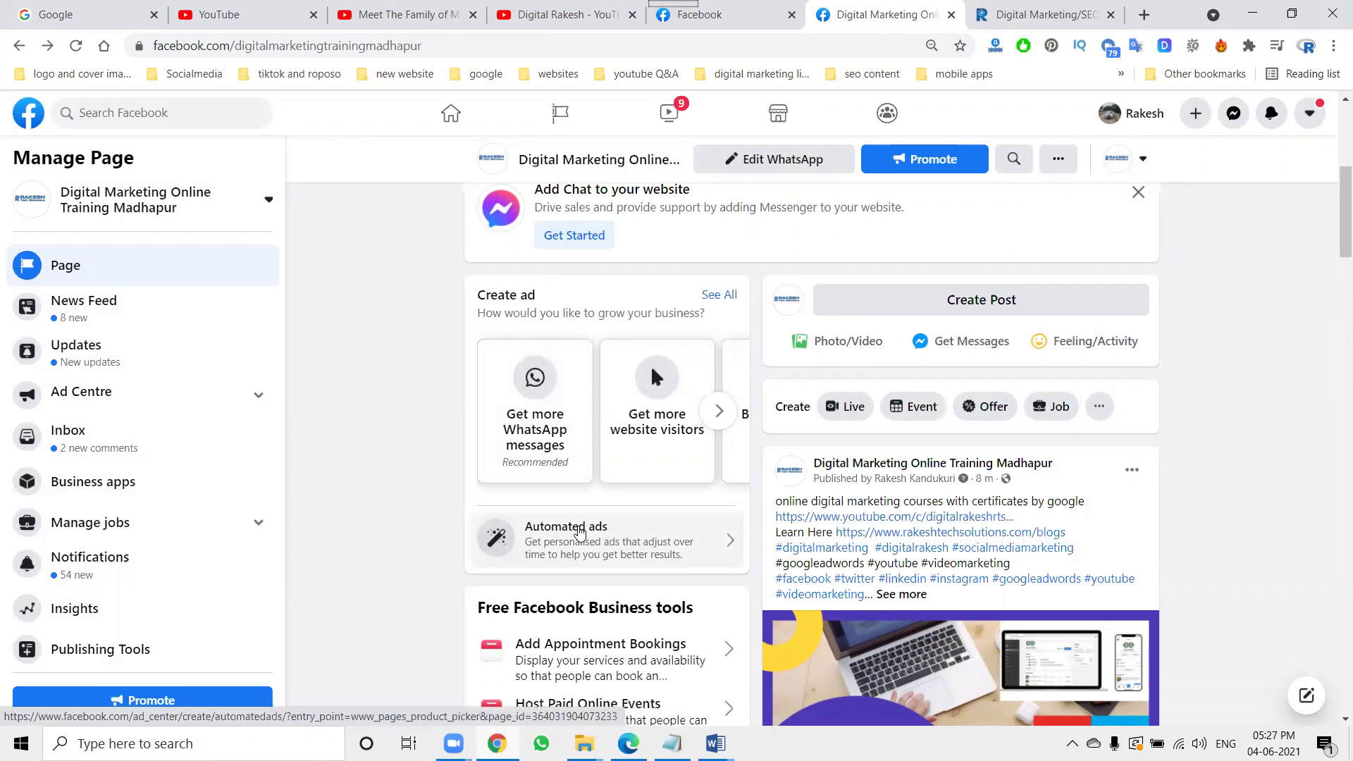
# Start Automated ads: Yes to location and website, No to website purchases and appointments.
pyautogui.click(580, 534)
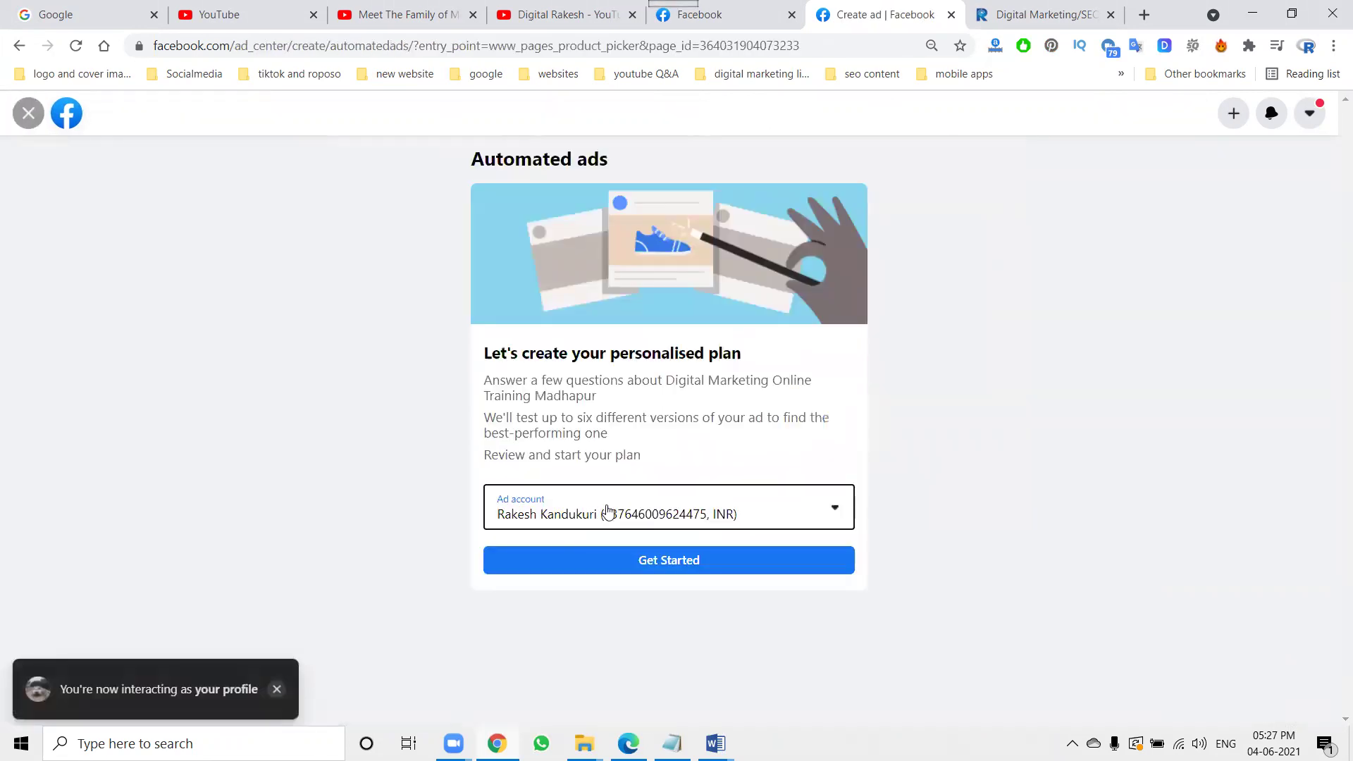
pyautogui.click(628, 567)
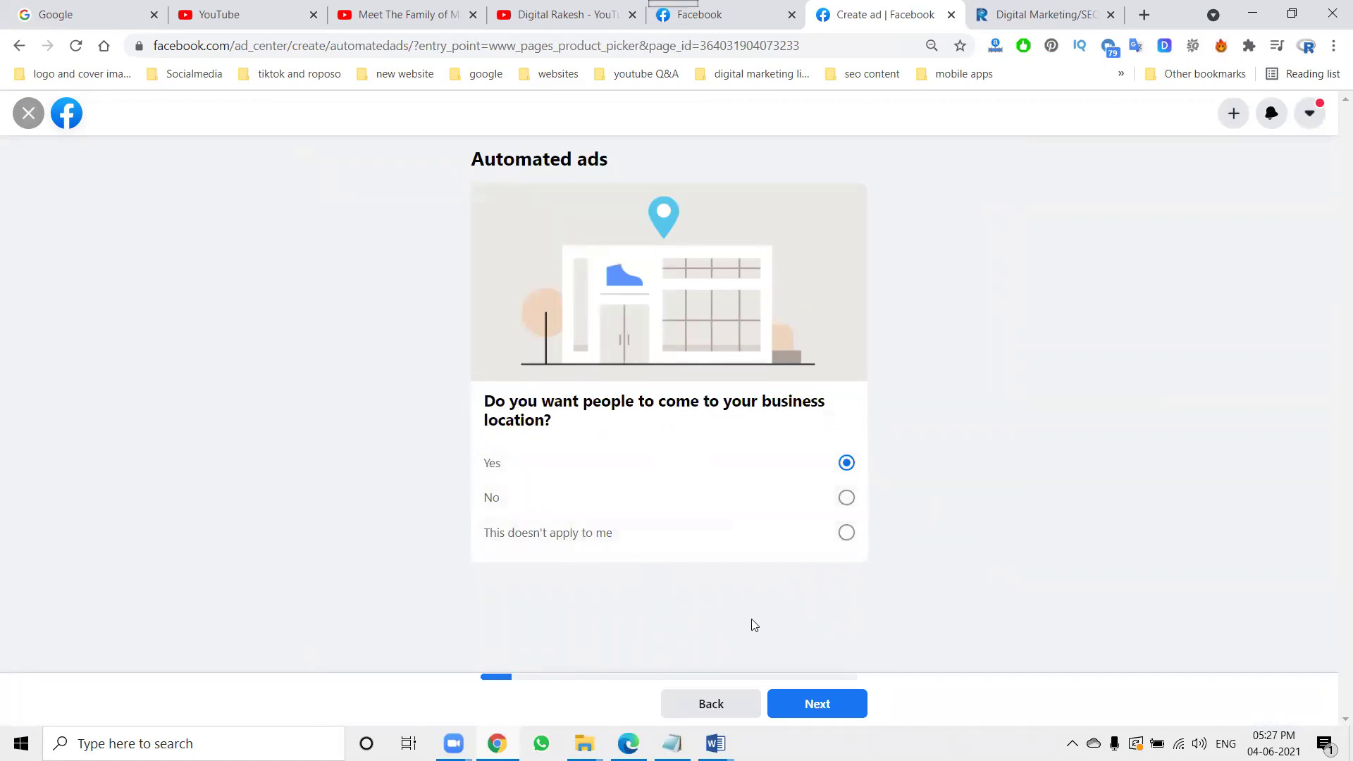
pyautogui.click(793, 703)
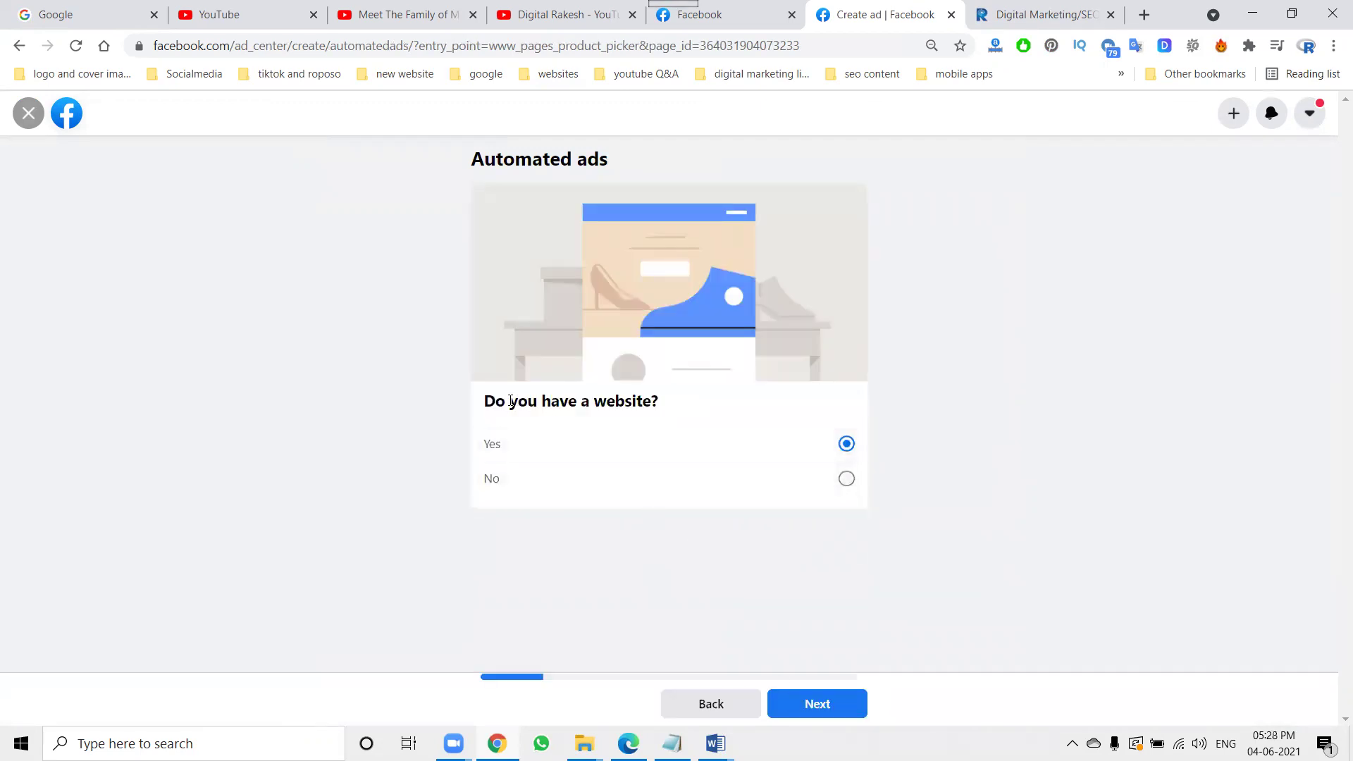
pyautogui.click(801, 705)
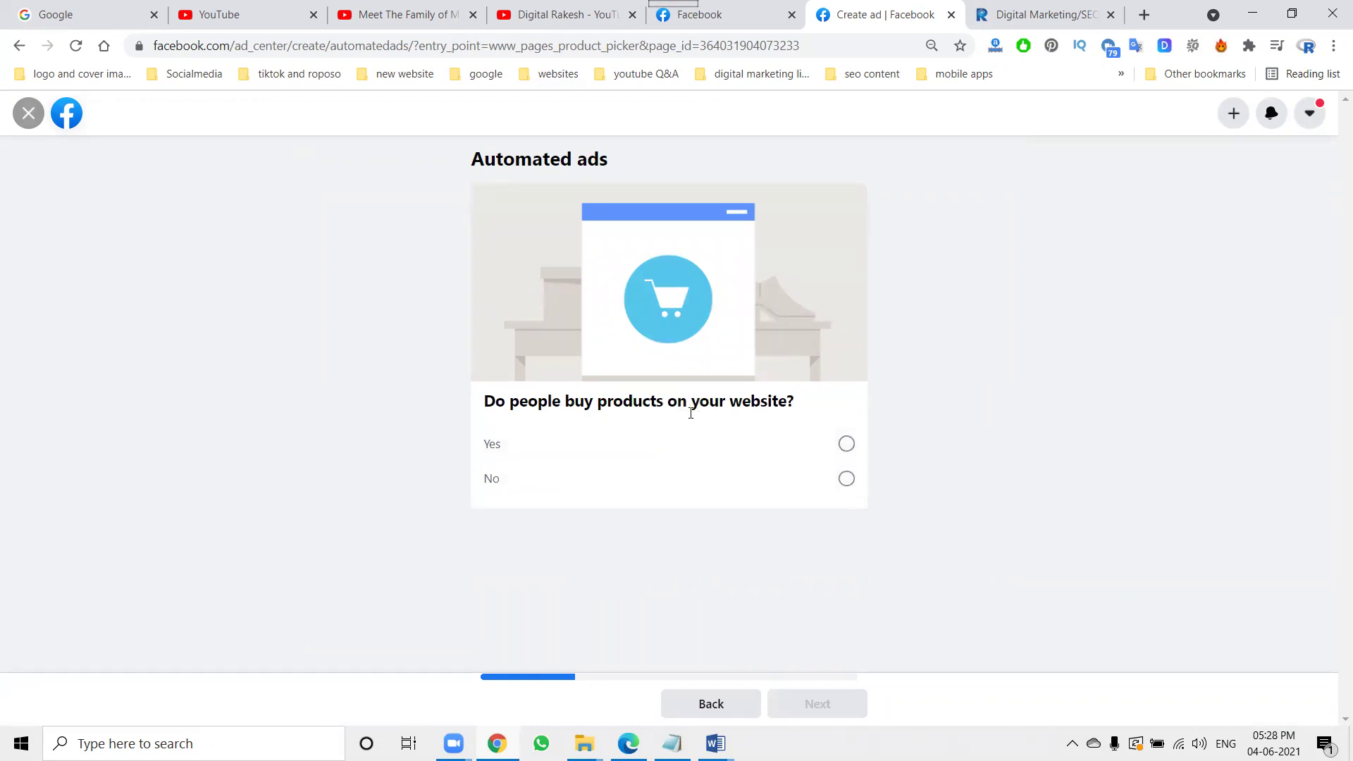
pyautogui.click(572, 480)
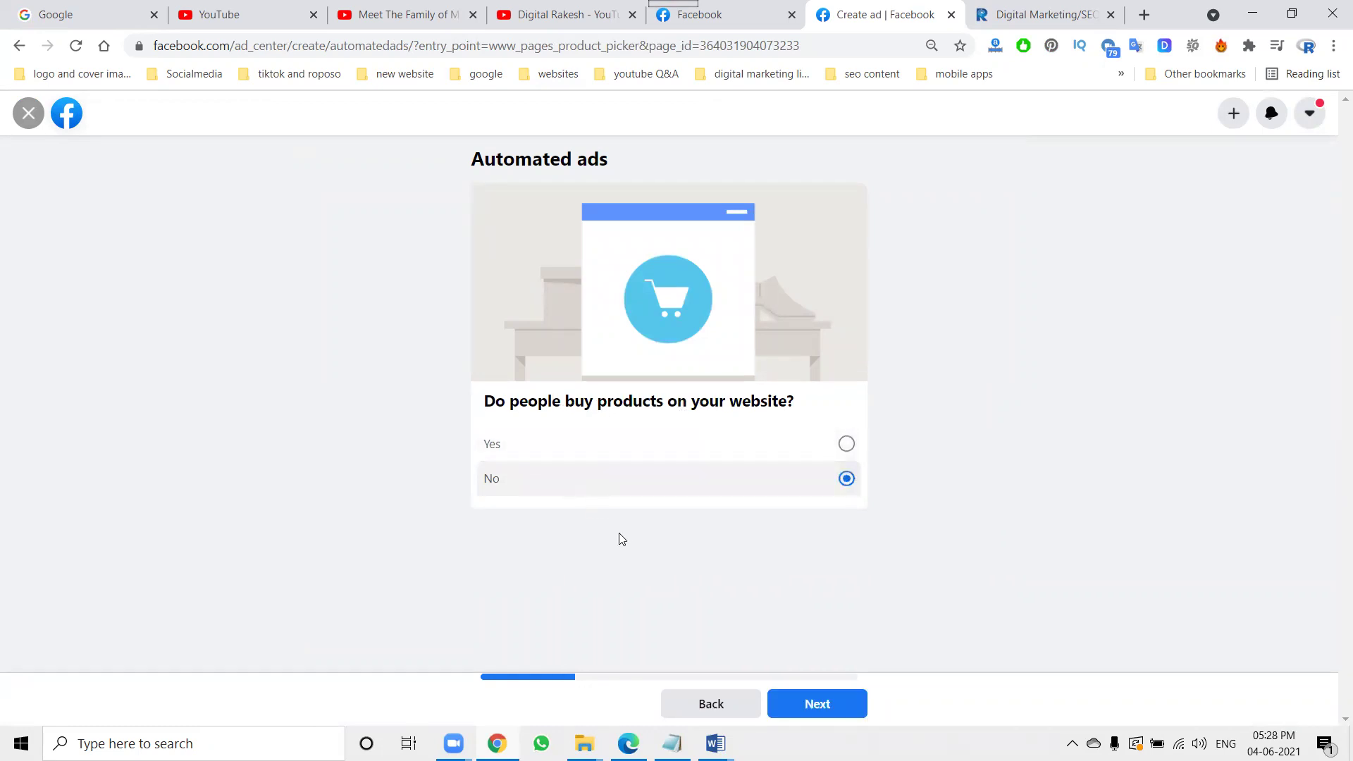
pyautogui.click(790, 704)
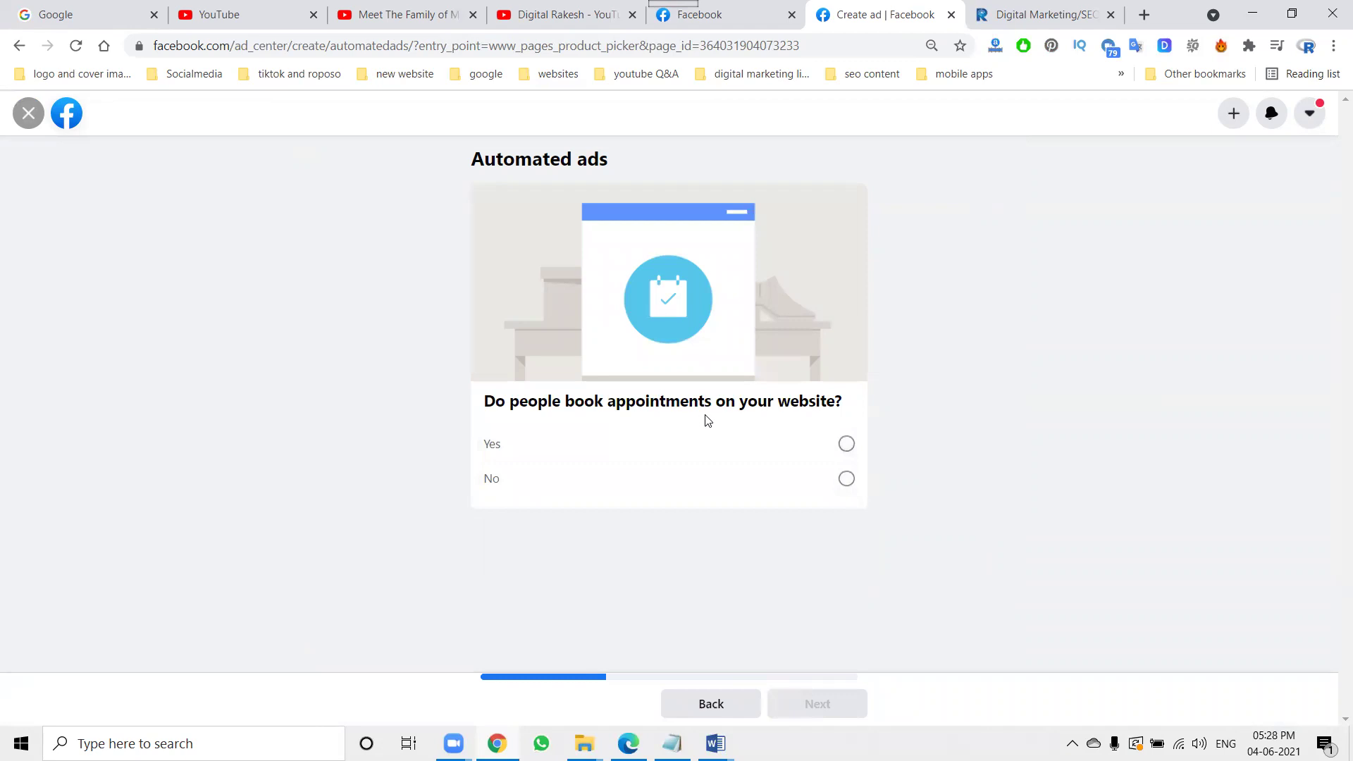
pyautogui.click(599, 485)
# Answer that the website brings leads, skip Instagram, and confirm wanting people to contact you.
pyautogui.click(769, 696)
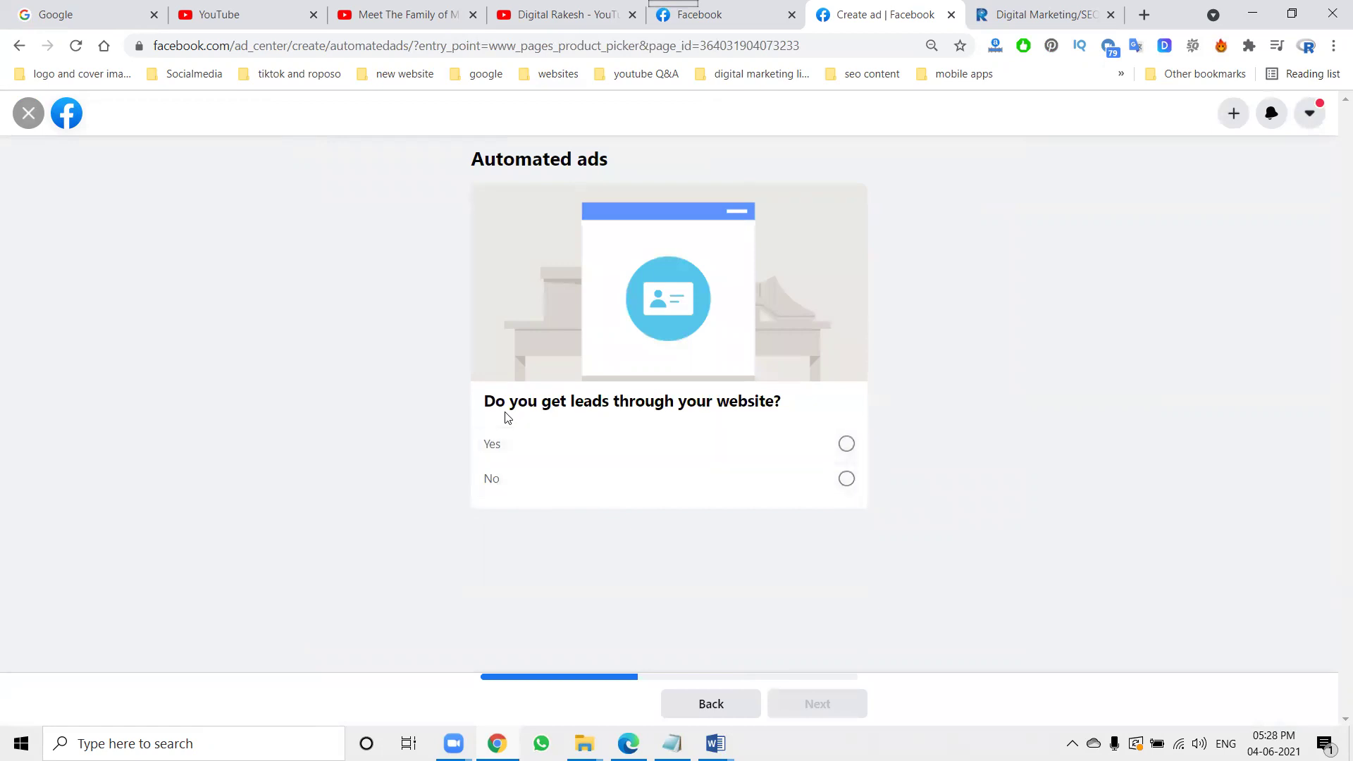
pyautogui.click(631, 453)
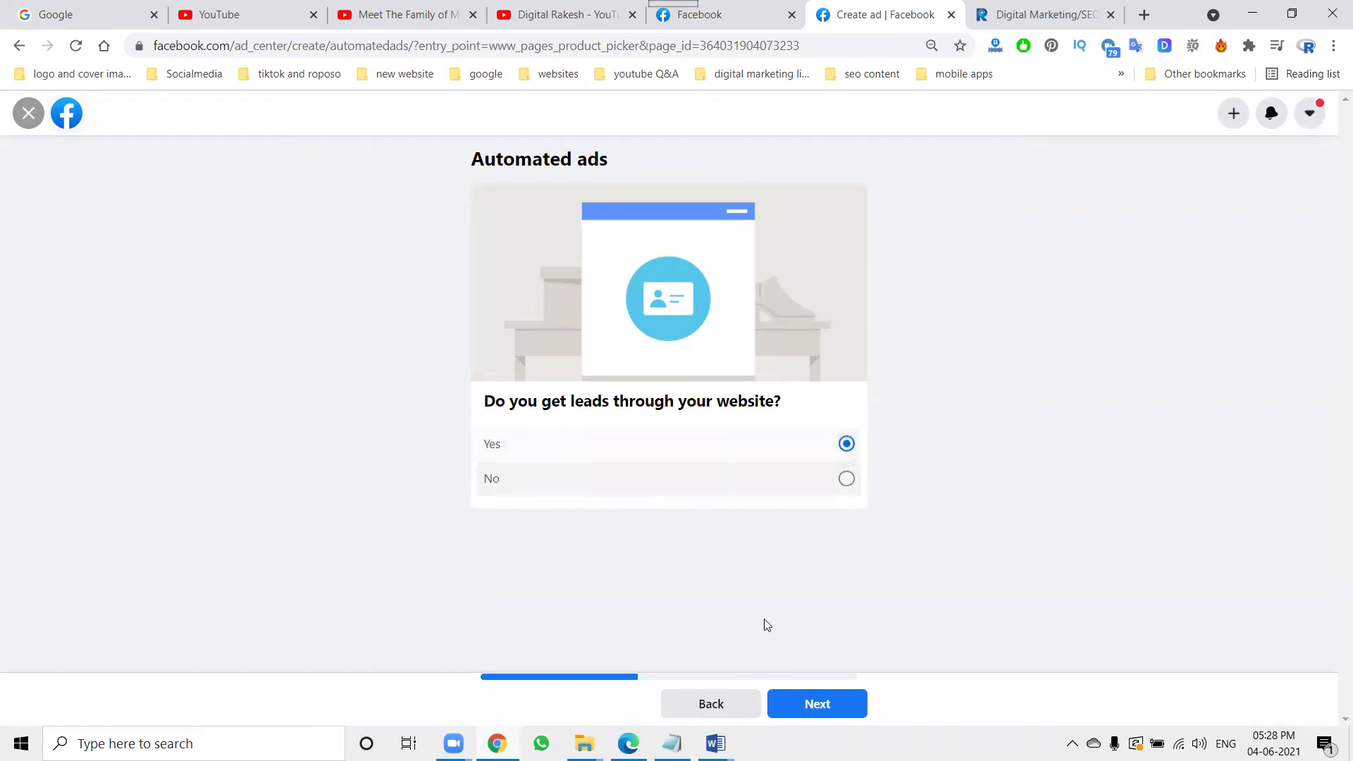
pyautogui.click(801, 703)
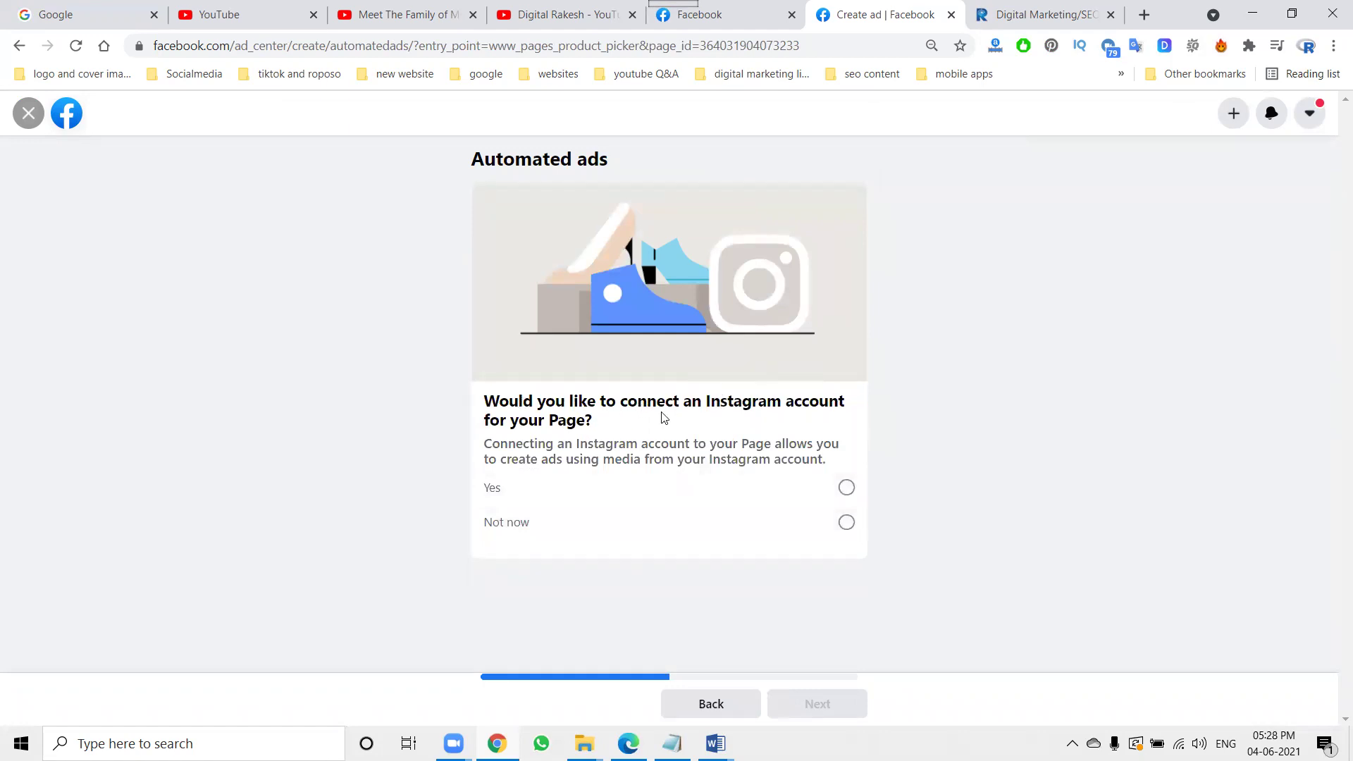
pyautogui.click(562, 524)
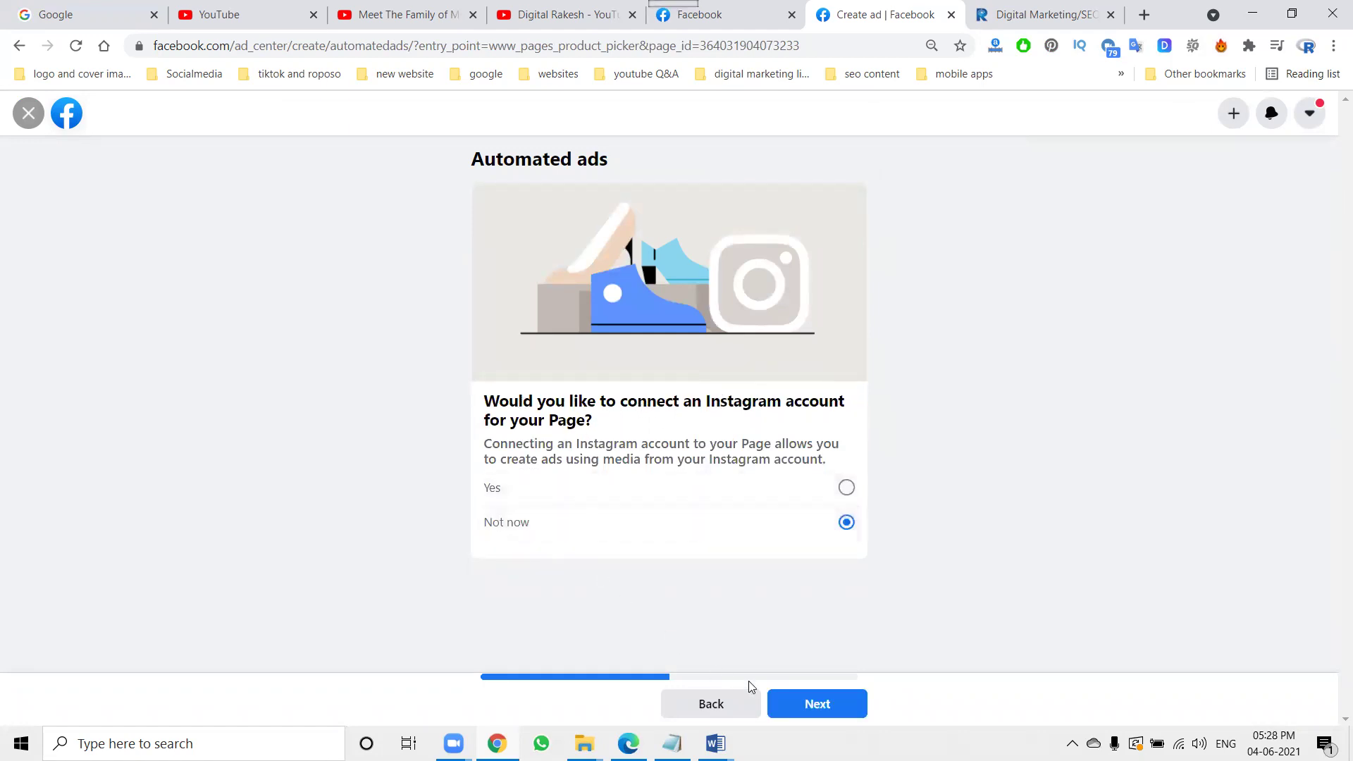
pyautogui.click(780, 704)
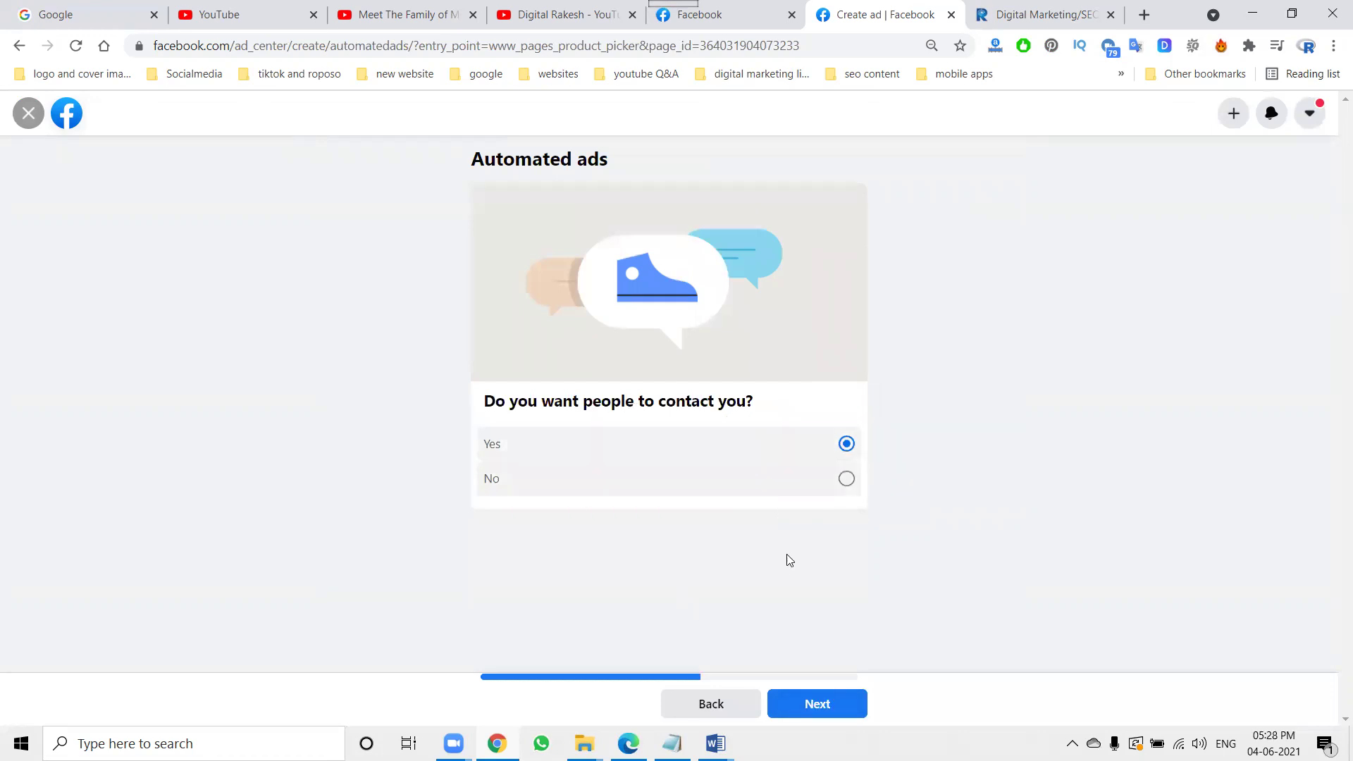
pyautogui.click(788, 702)
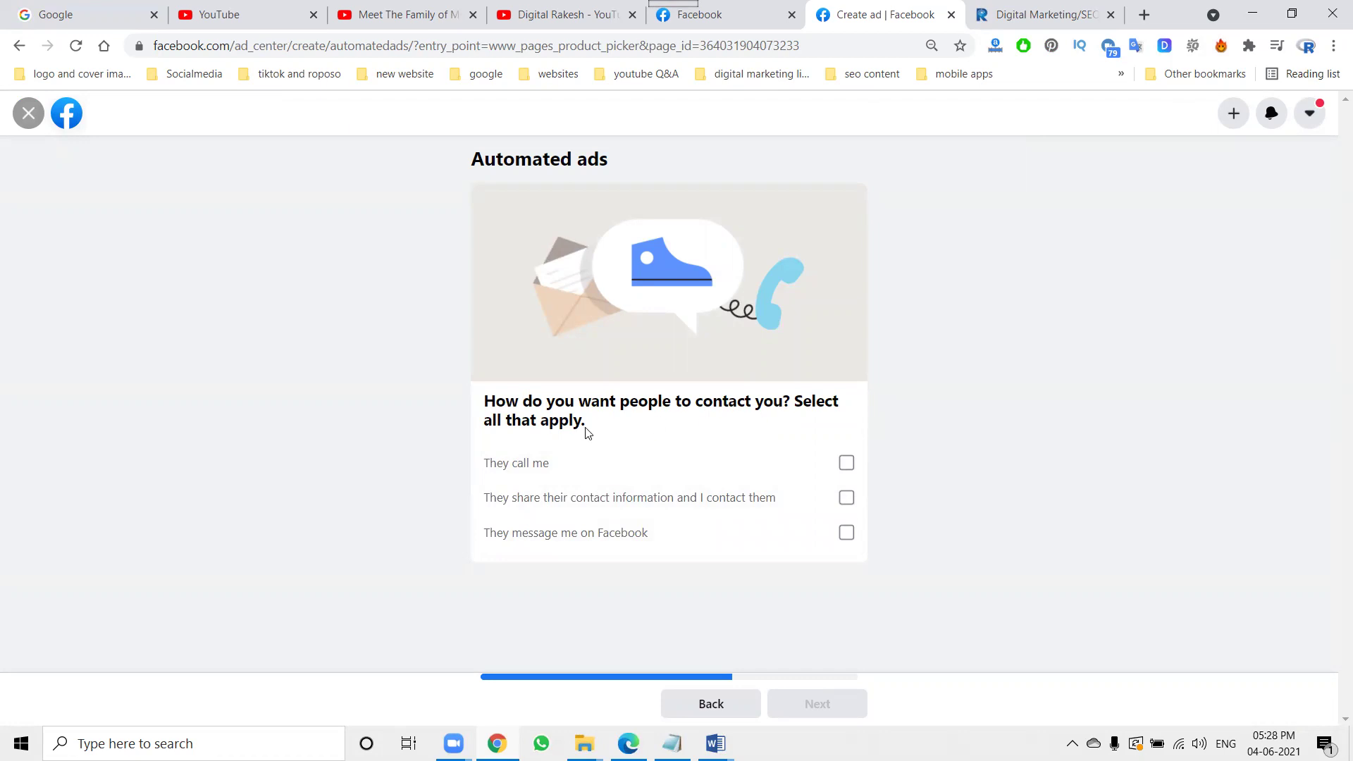
# Let people contact the business by calling, sharing contact info, and Facebook messages.
pyautogui.click(846, 462)
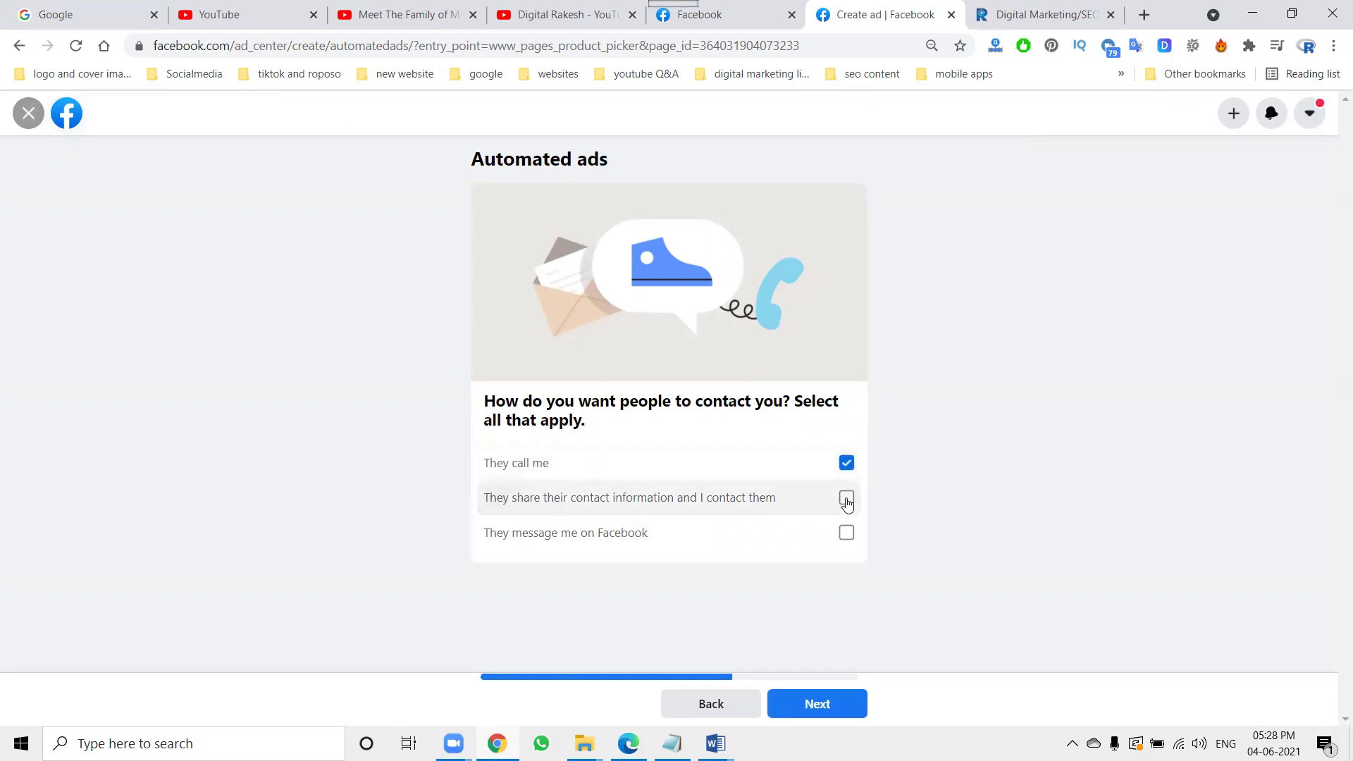
pyautogui.click(847, 499)
pyautogui.click(848, 534)
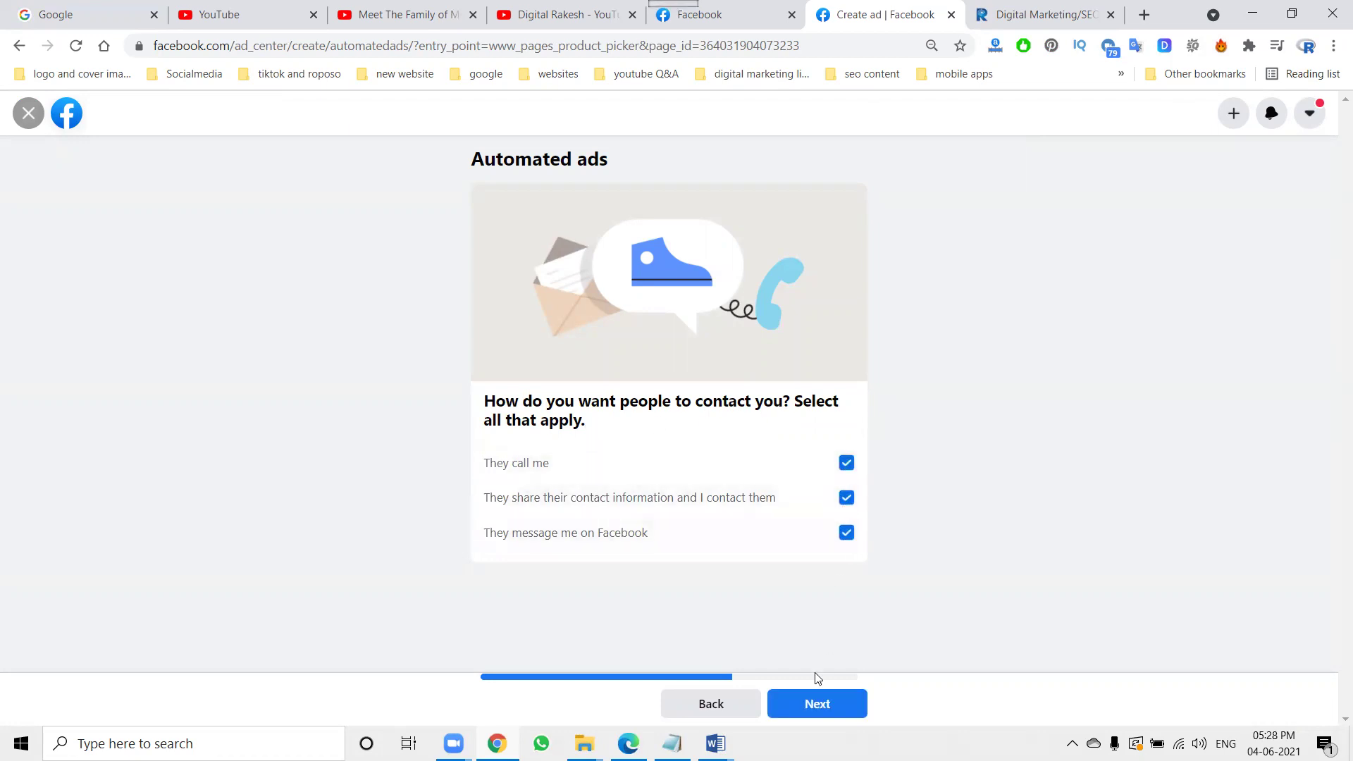
pyautogui.click(806, 704)
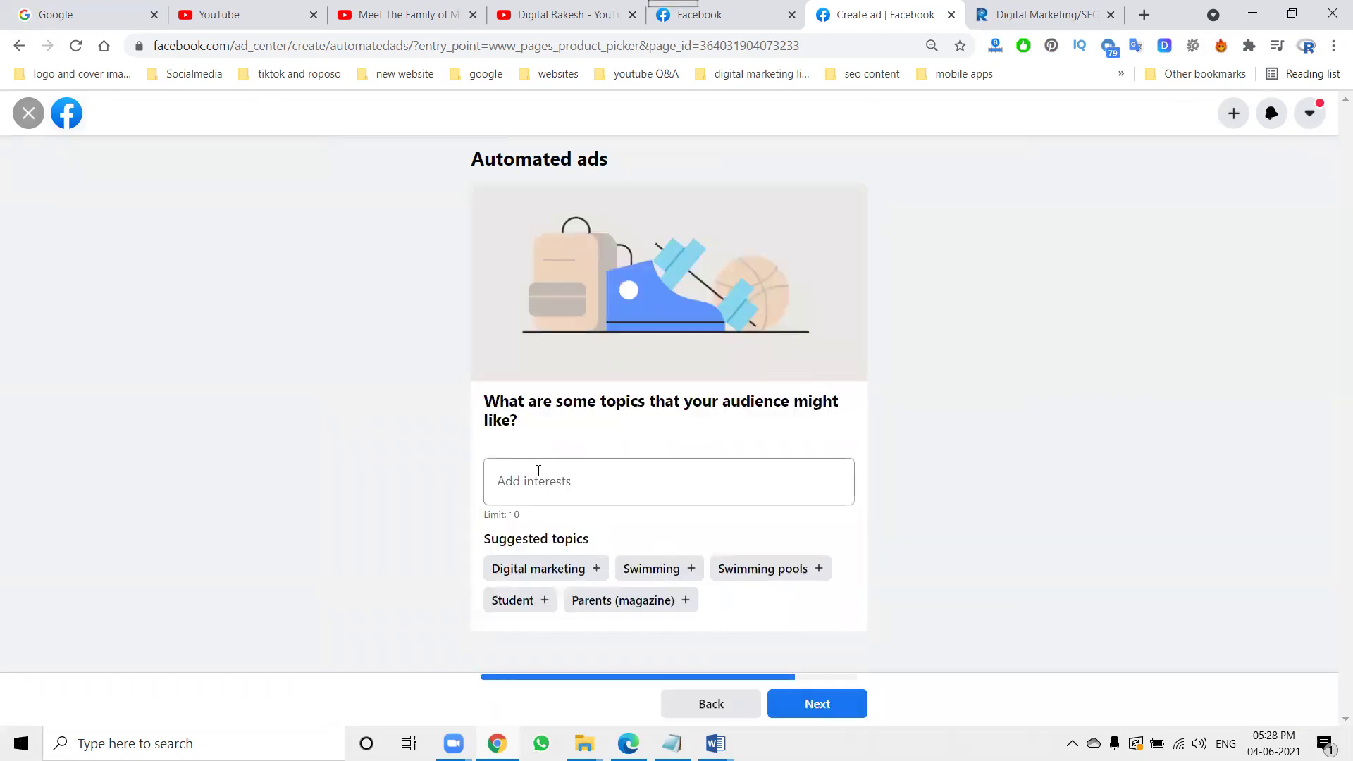
# Add Digital marketing as the audience interest and continue to ad versions.
pyautogui.click(538, 477)
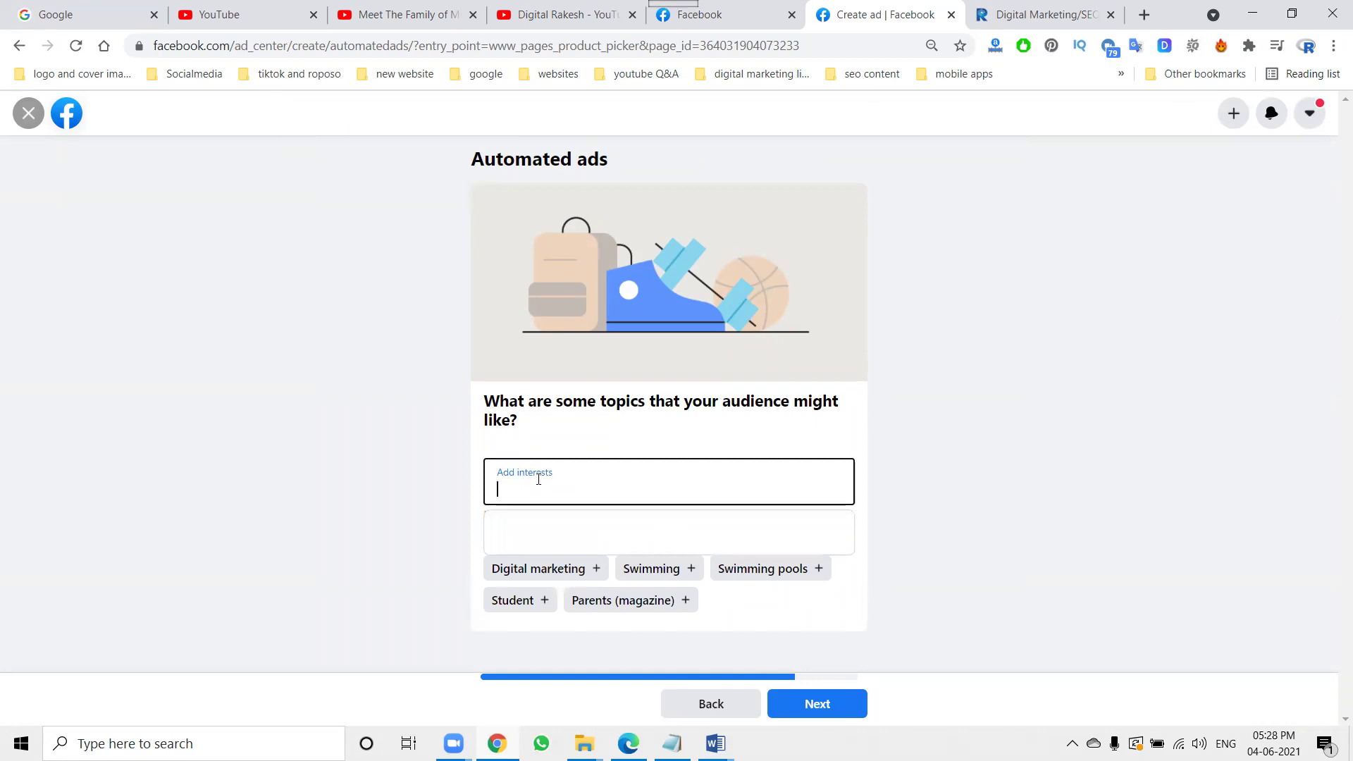
pyautogui.write('digital ')
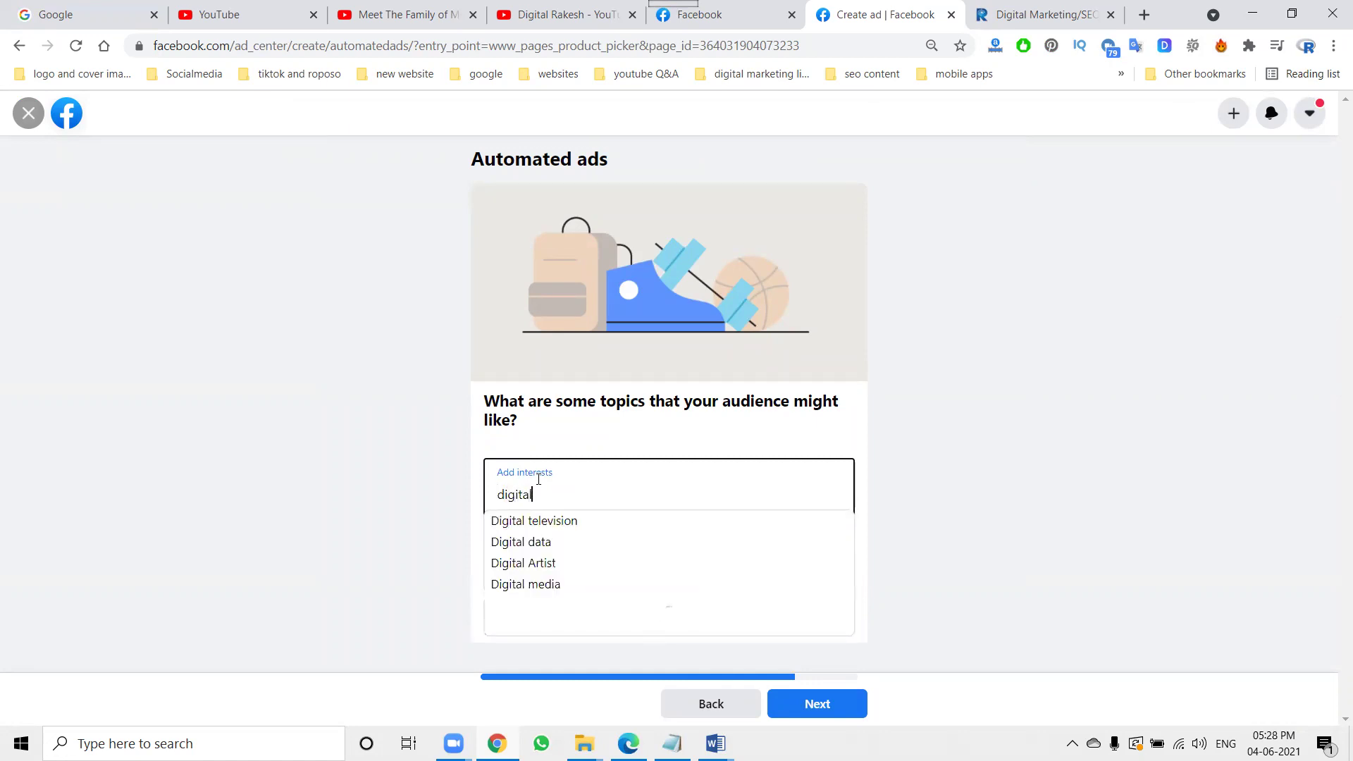
pyautogui.write('marketin')
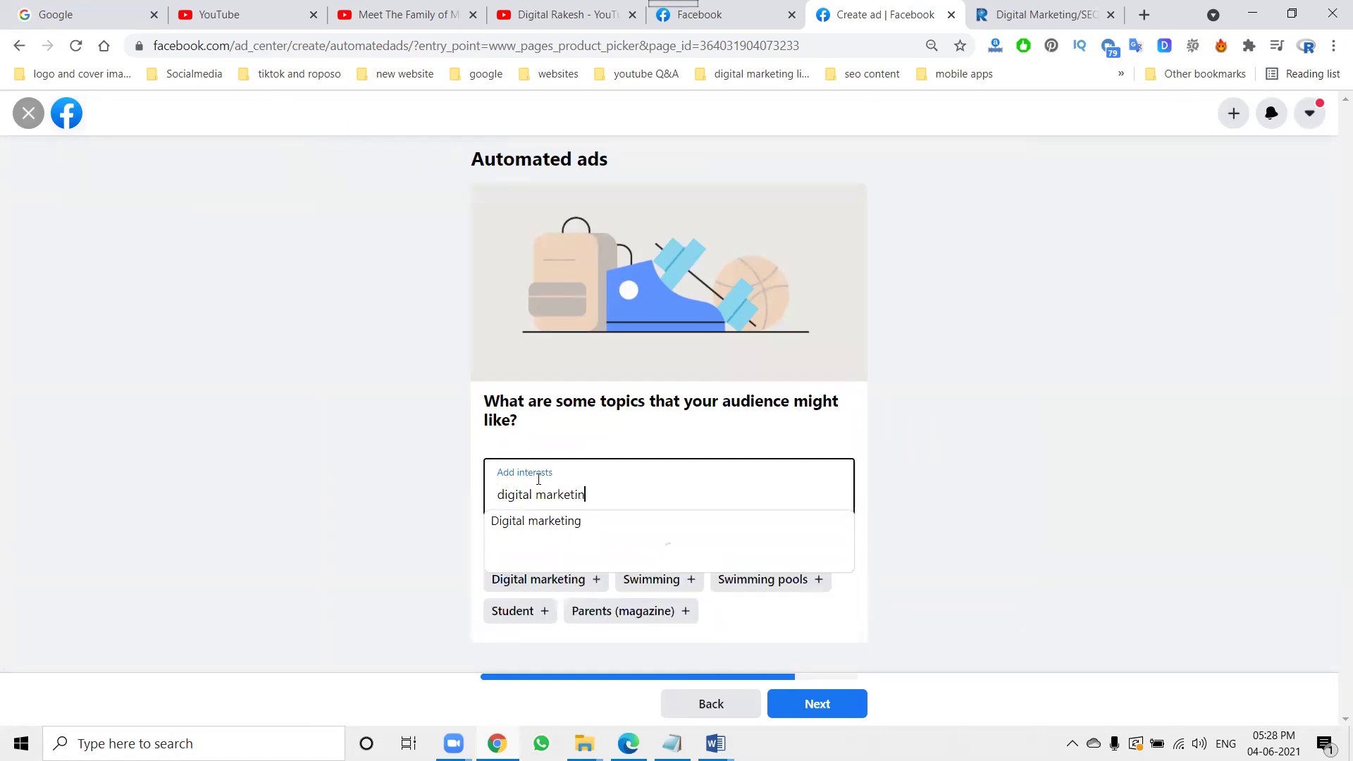
pyautogui.write('g')
pyautogui.click(504, 522)
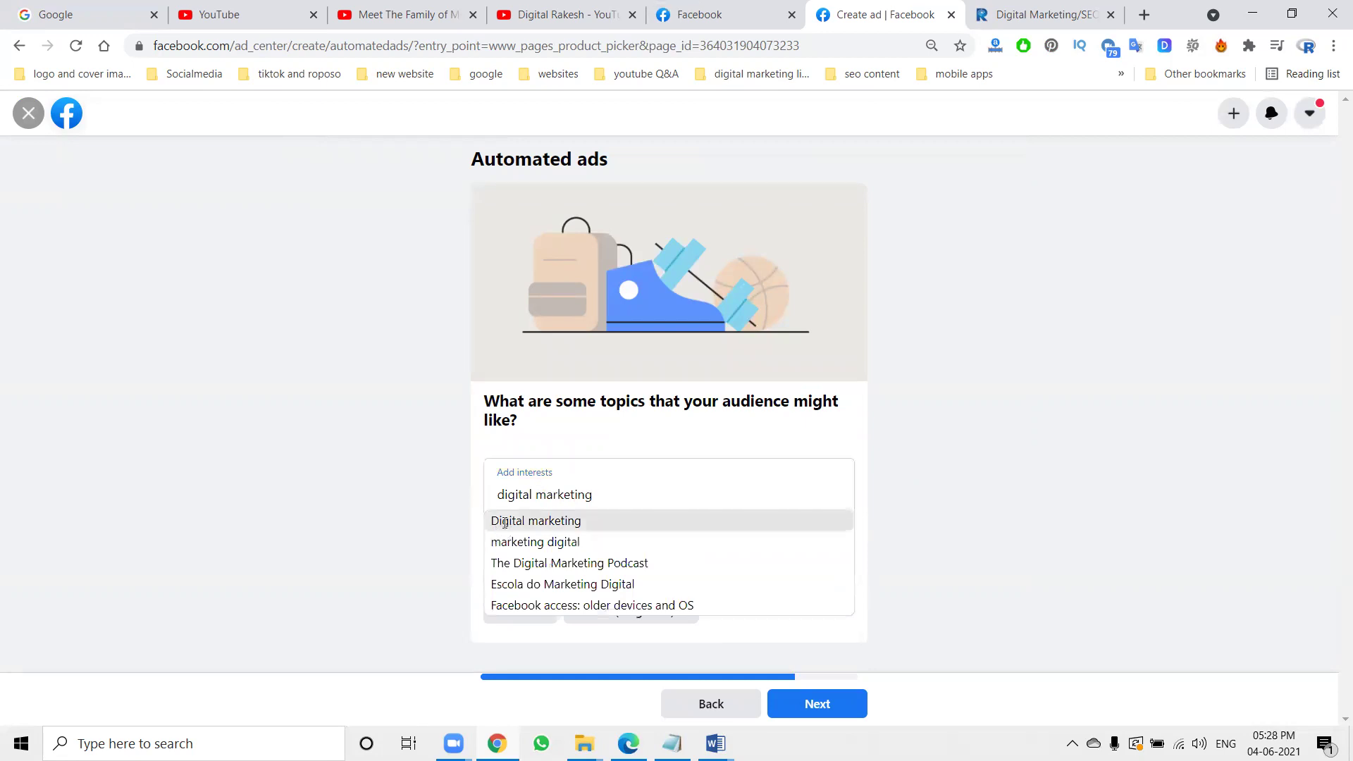
pyautogui.click(801, 704)
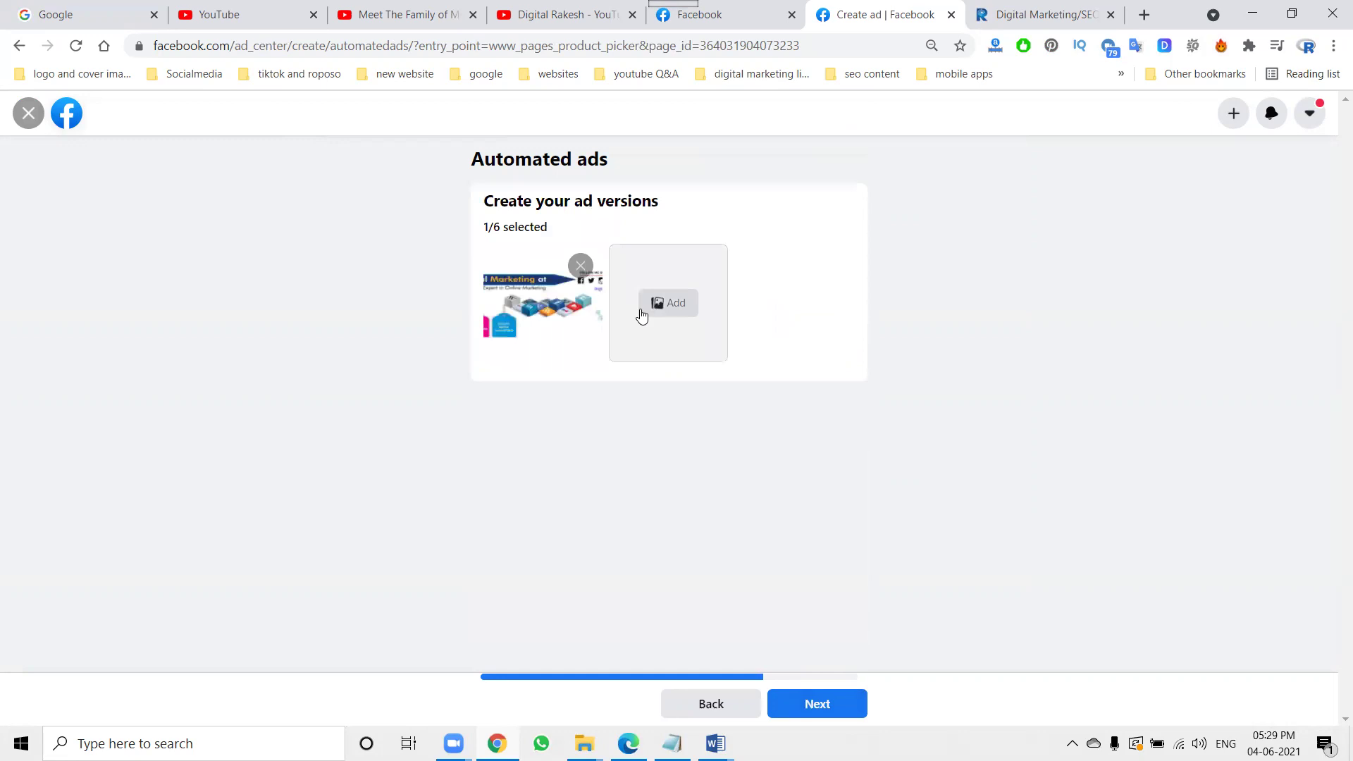
# Replace the original ad image with the teal digital marketing tutorials image, then continue to review.
pyautogui.click(642, 316)
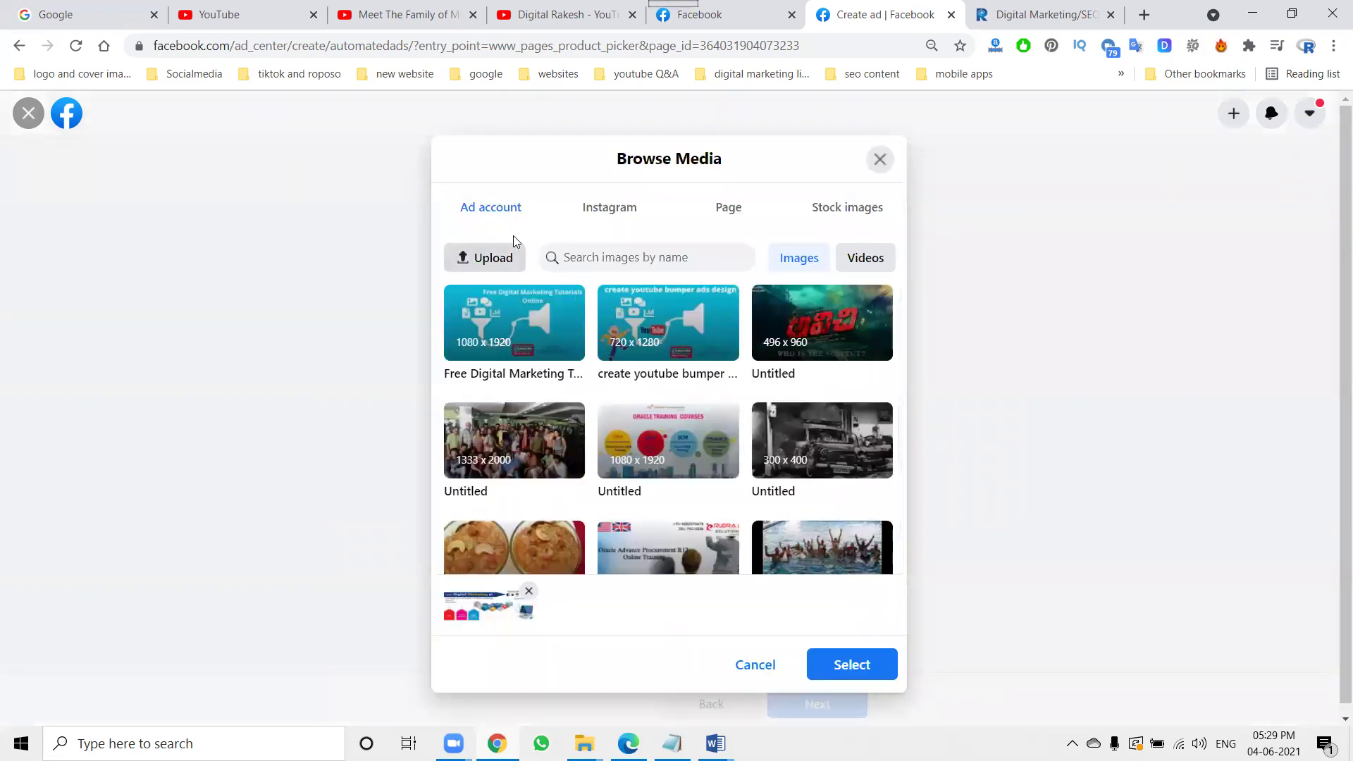
pyautogui.click(518, 330)
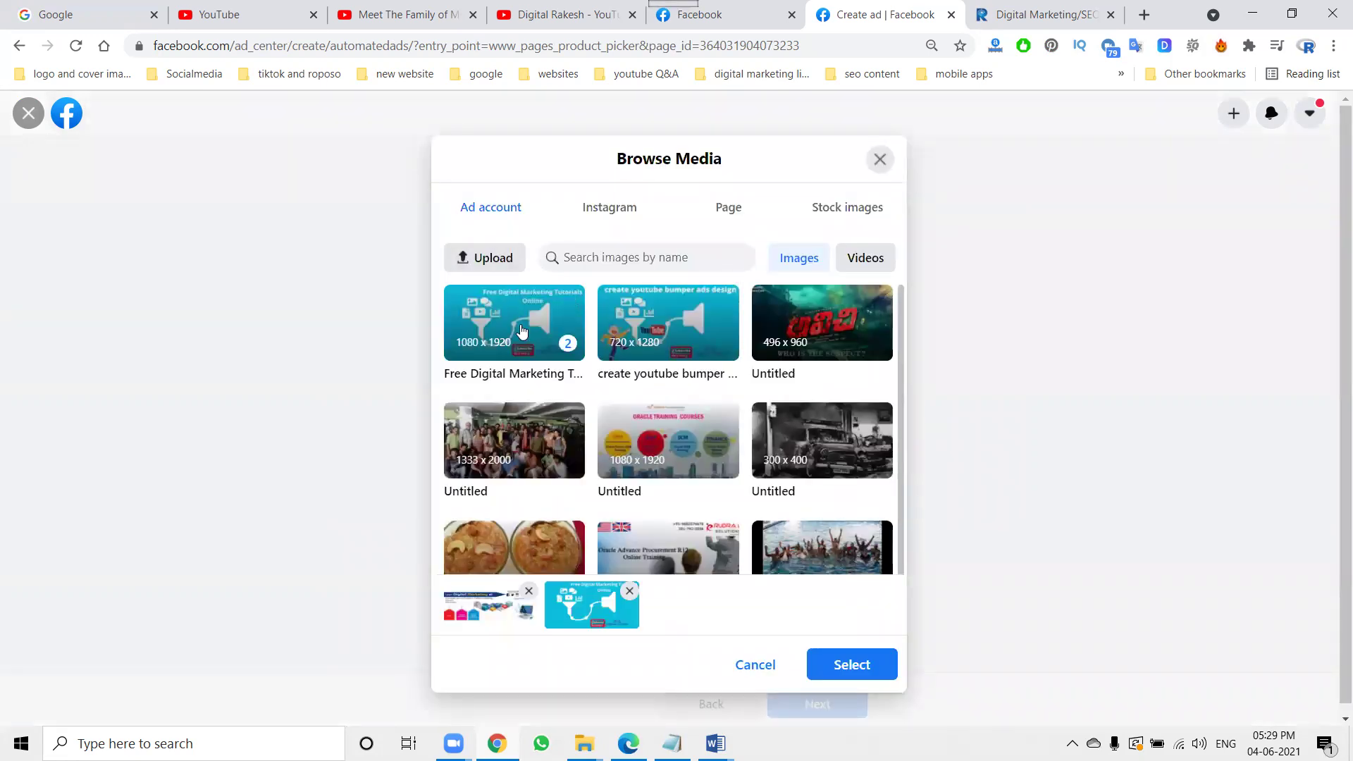
pyautogui.click(851, 664)
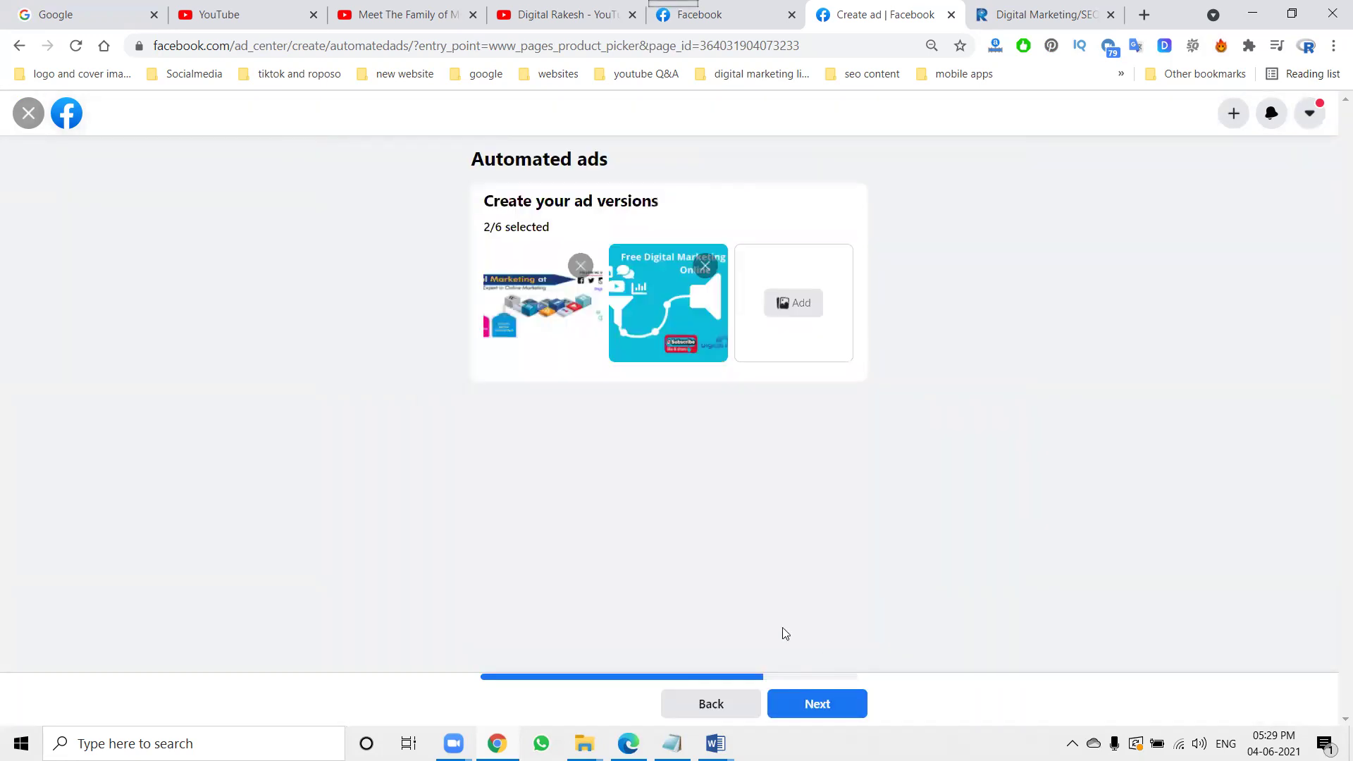
pyautogui.click(580, 265)
pyautogui.click(817, 704)
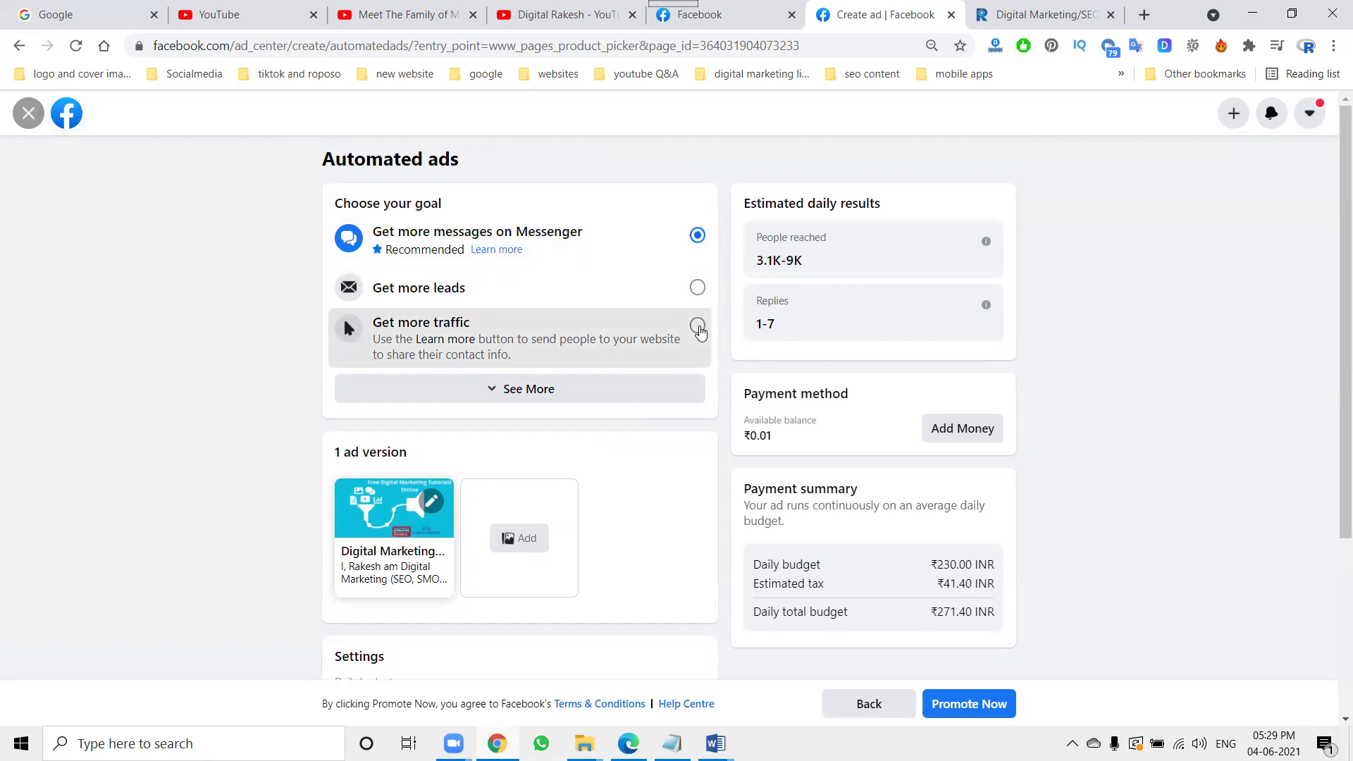
# Try the local contact-info goal, then settle on Get more traffic.
pyautogui.click(697, 326)
pyautogui.click(523, 433)
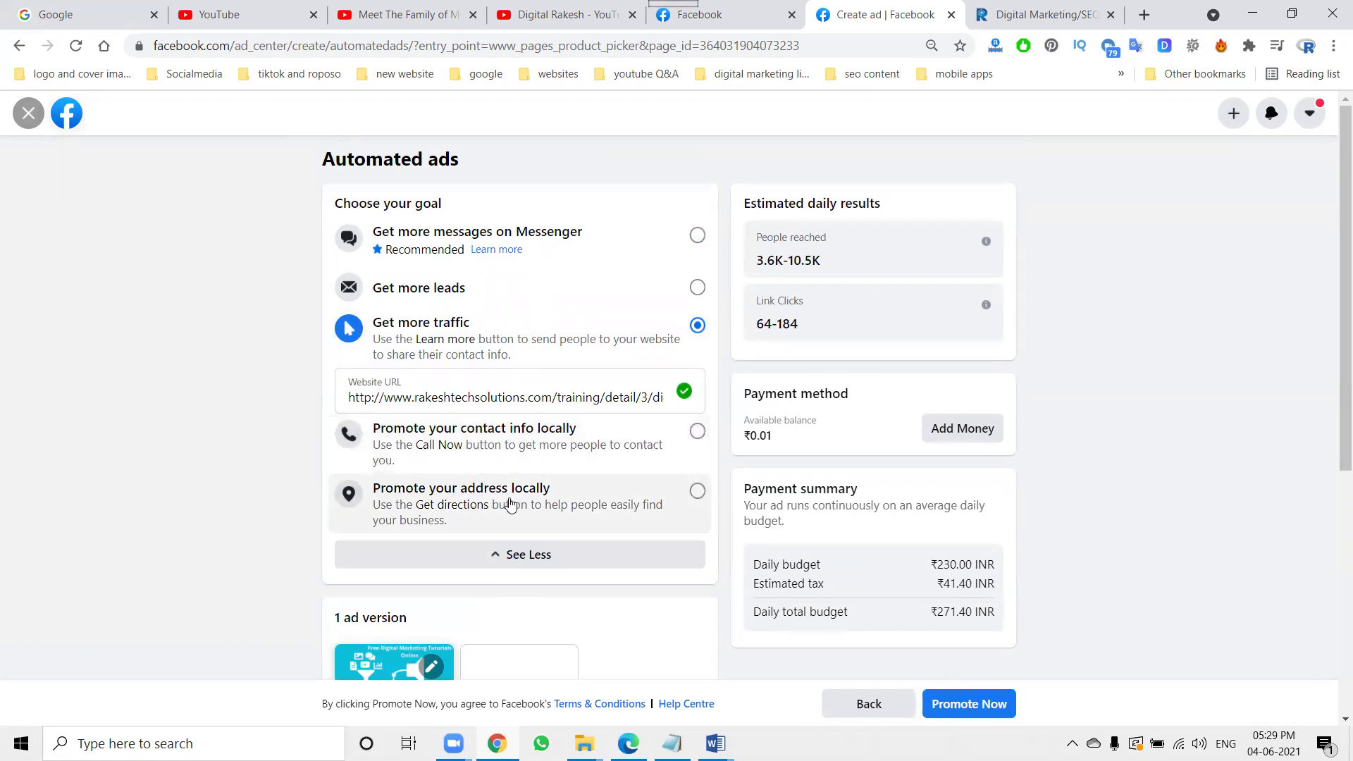
pyautogui.click(523, 445)
pyautogui.scroll(-2, 247, 432)
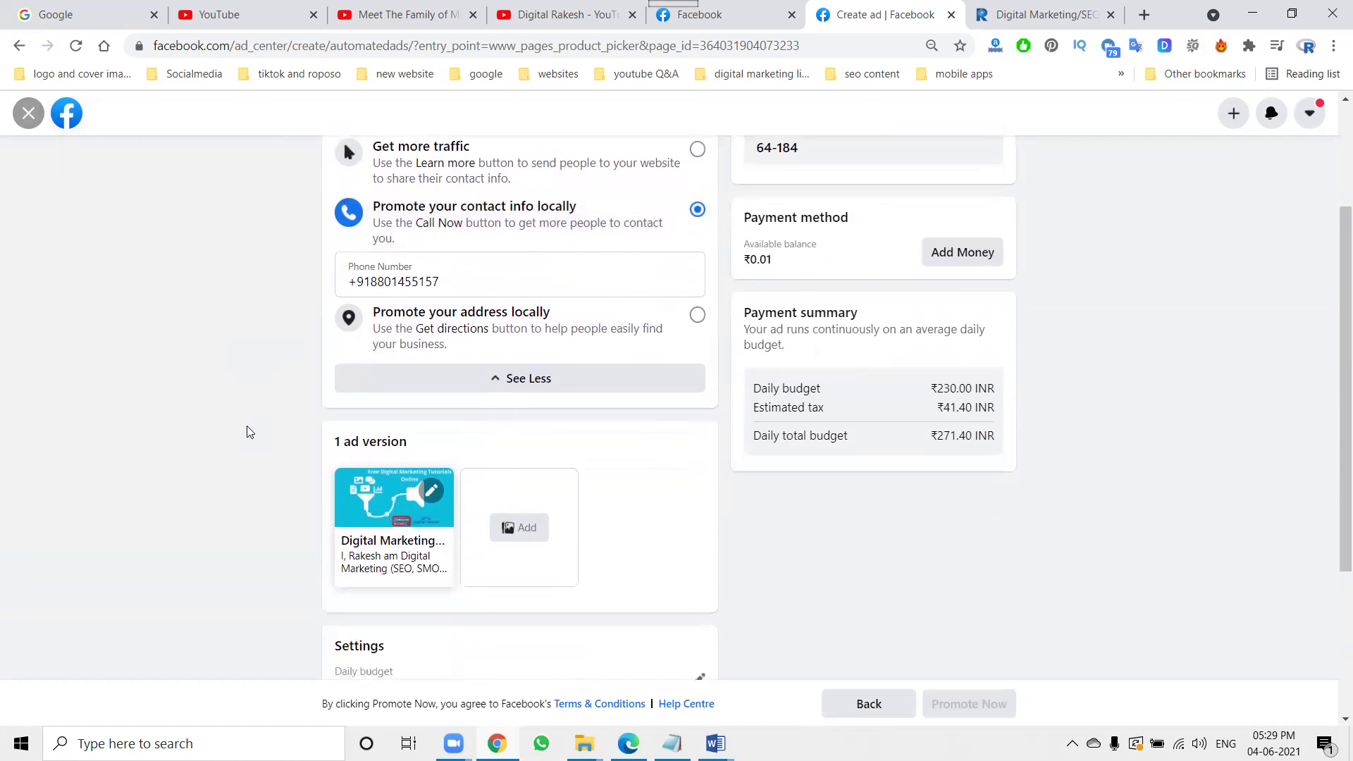
pyautogui.scroll(-2, 265, 426)
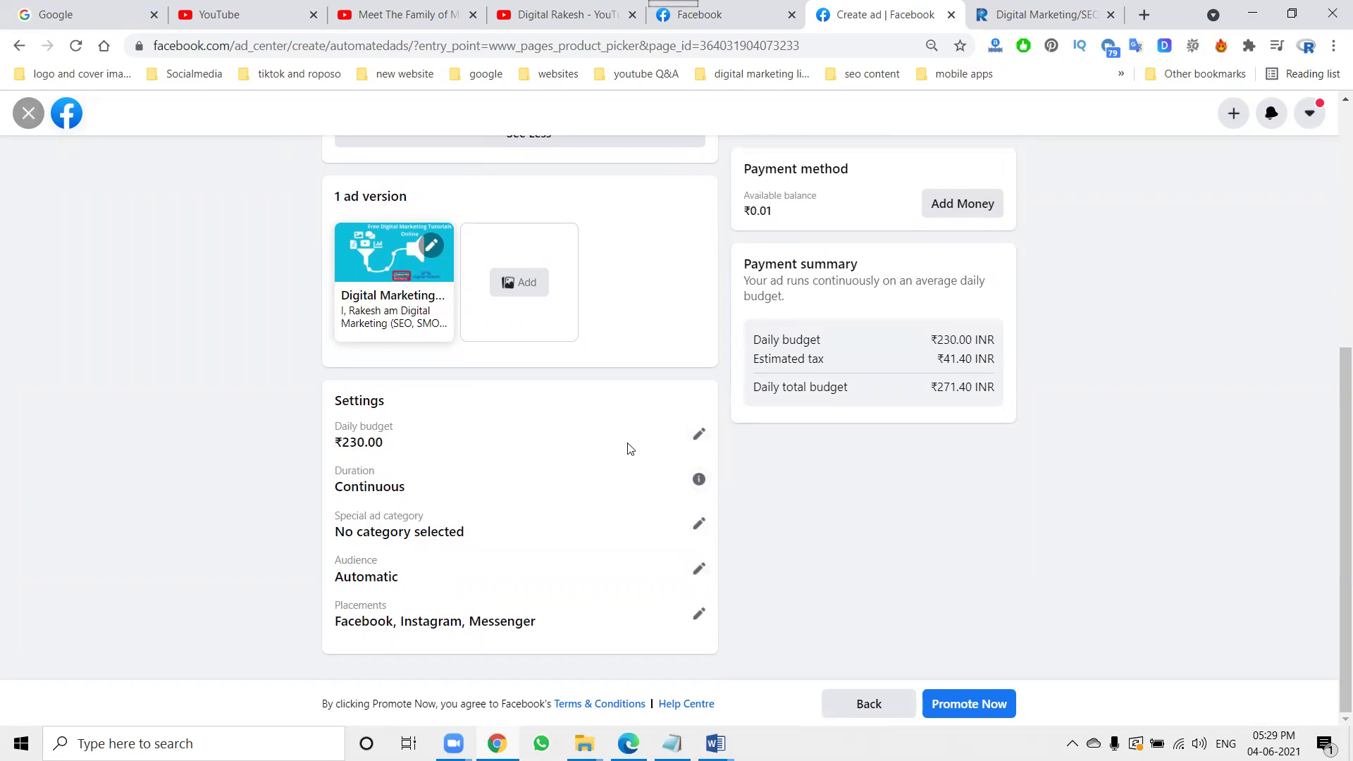
pyautogui.scroll(2, 718, 565)
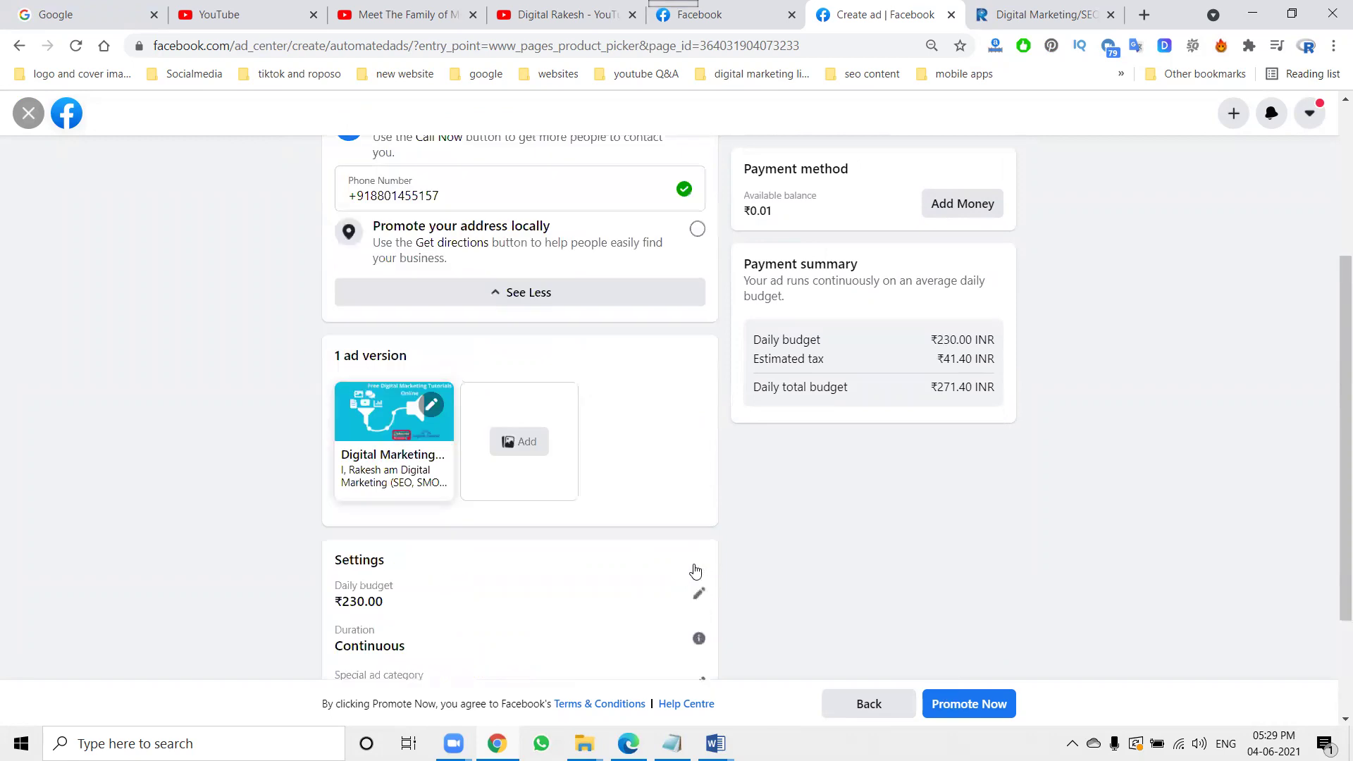
pyautogui.scroll(2, 695, 568)
pyautogui.click(522, 486)
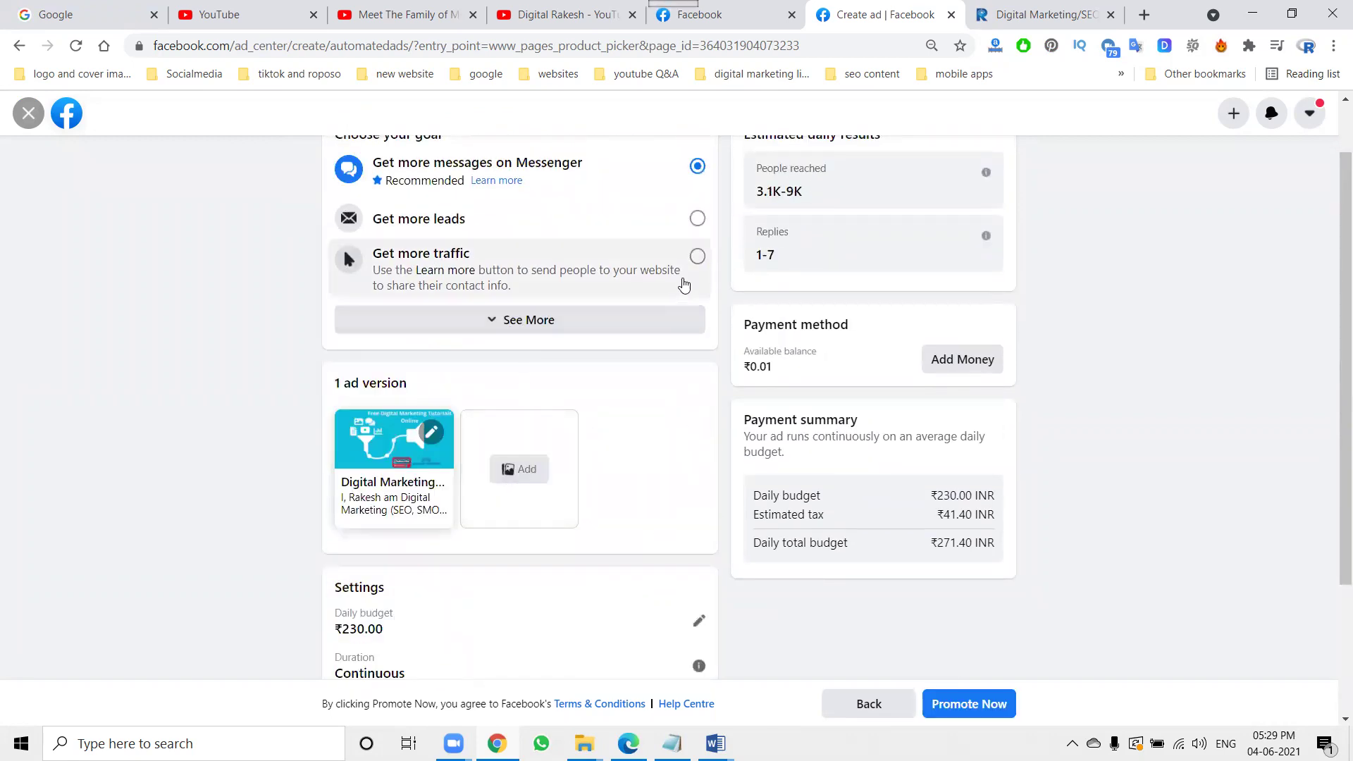
pyautogui.click(698, 258)
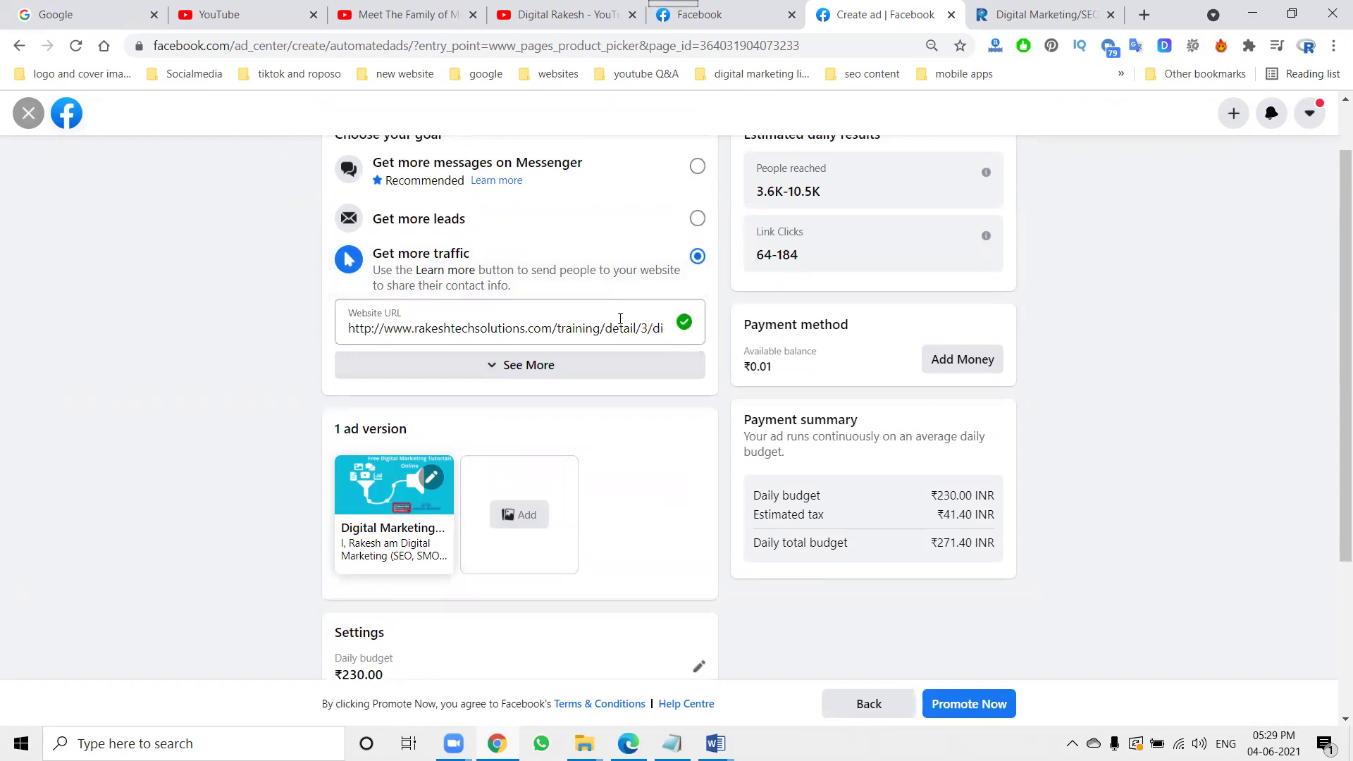
pyautogui.scroll(-2, 297, 439)
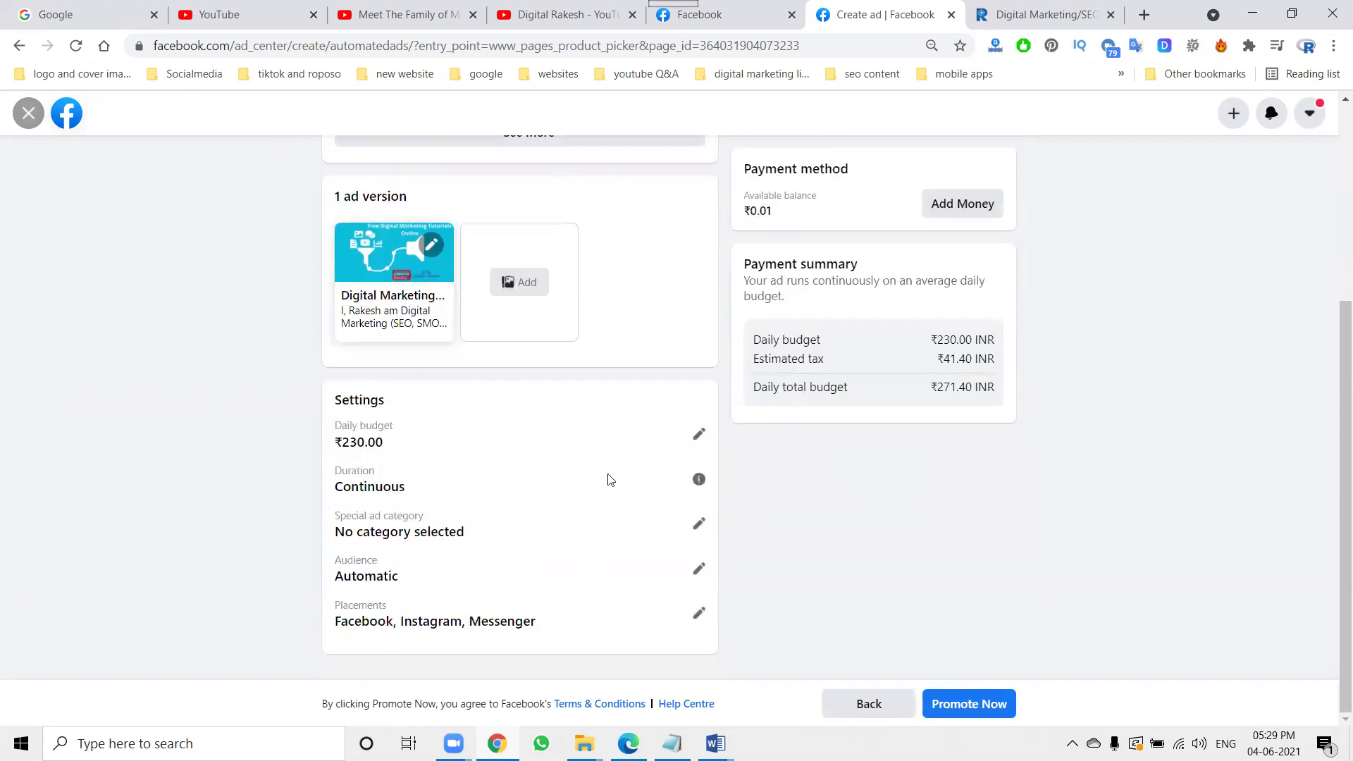
pyautogui.click(698, 526)
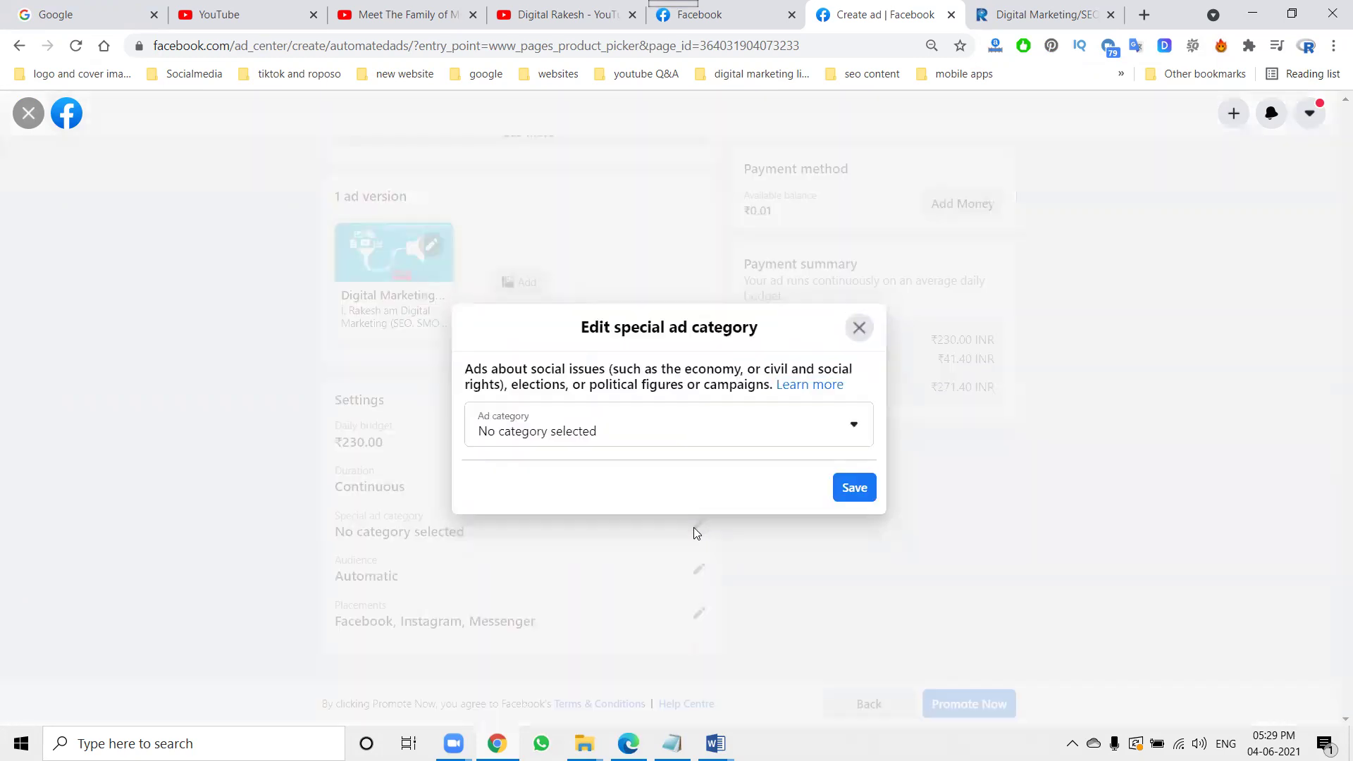
pyautogui.click(558, 429)
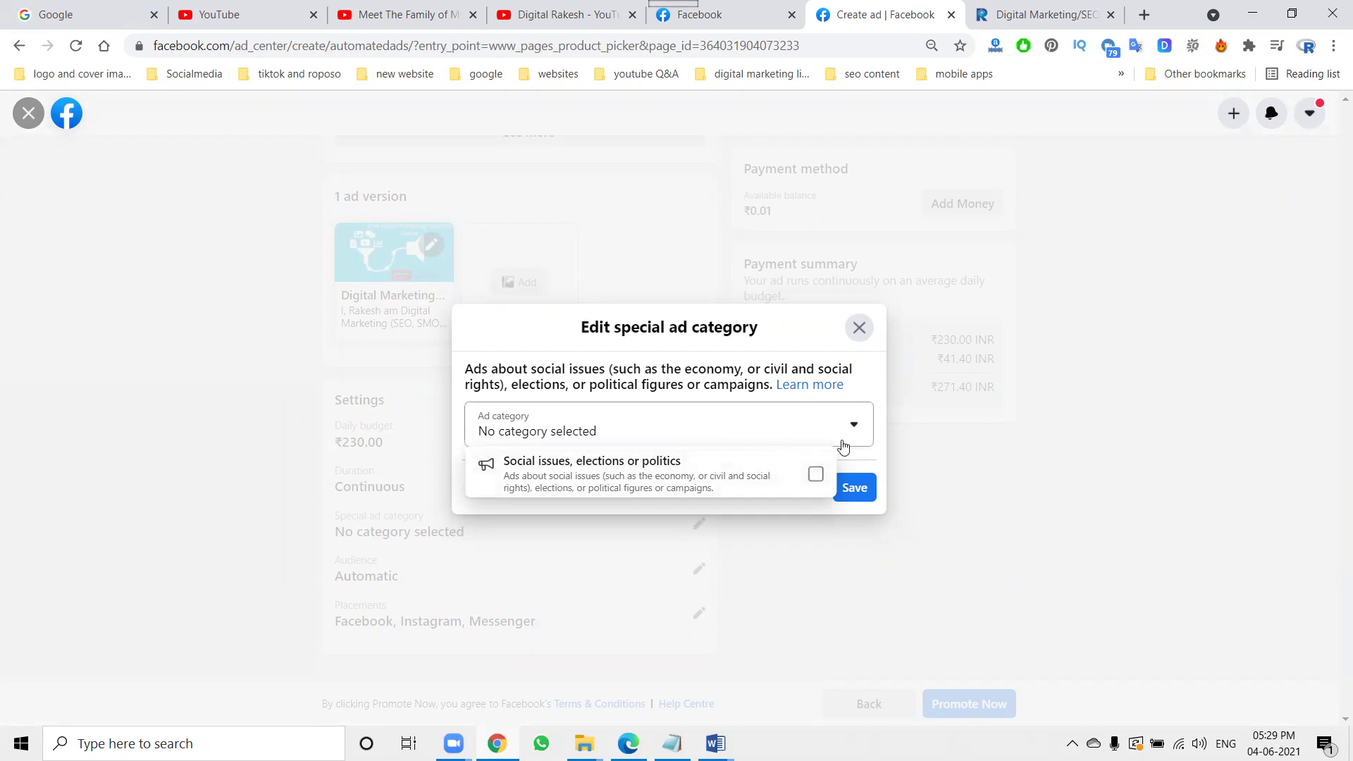
pyautogui.click(859, 330)
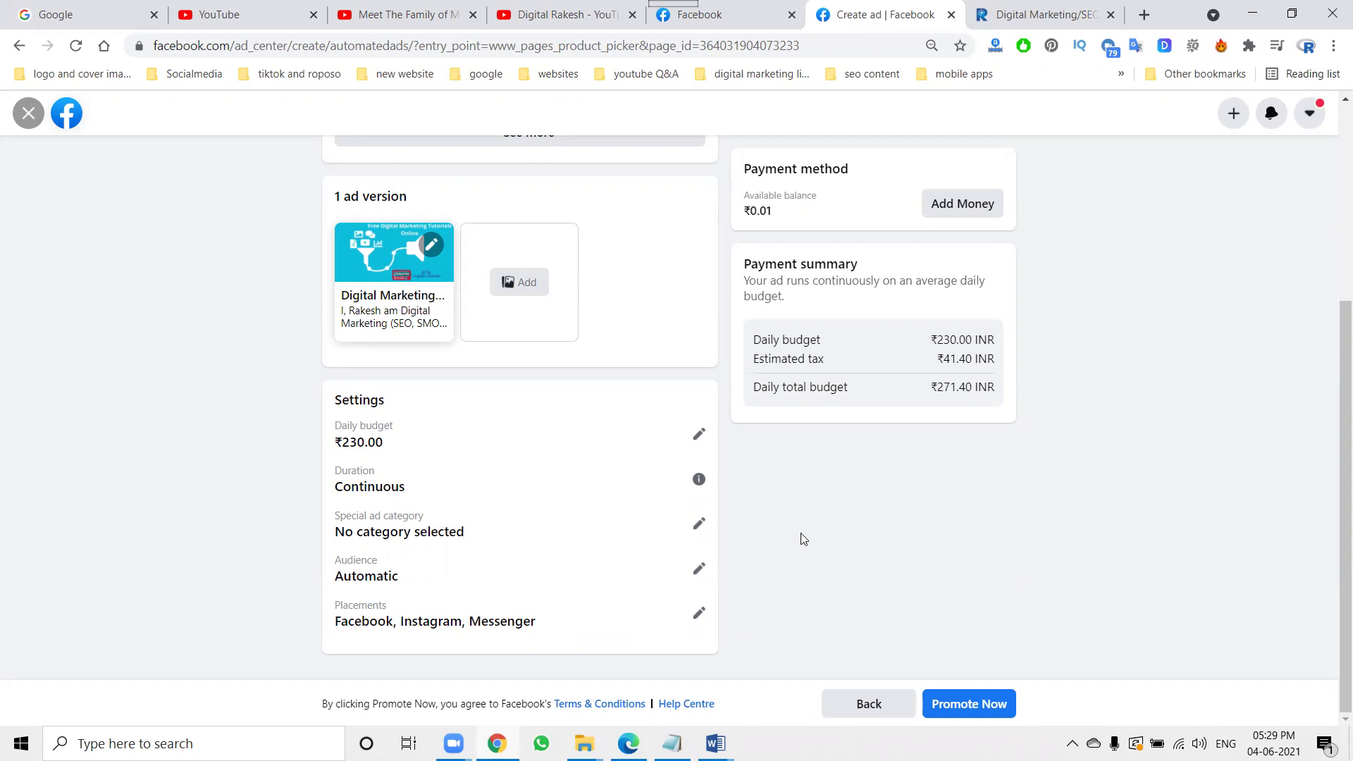
pyautogui.scroll(3, 776, 496)
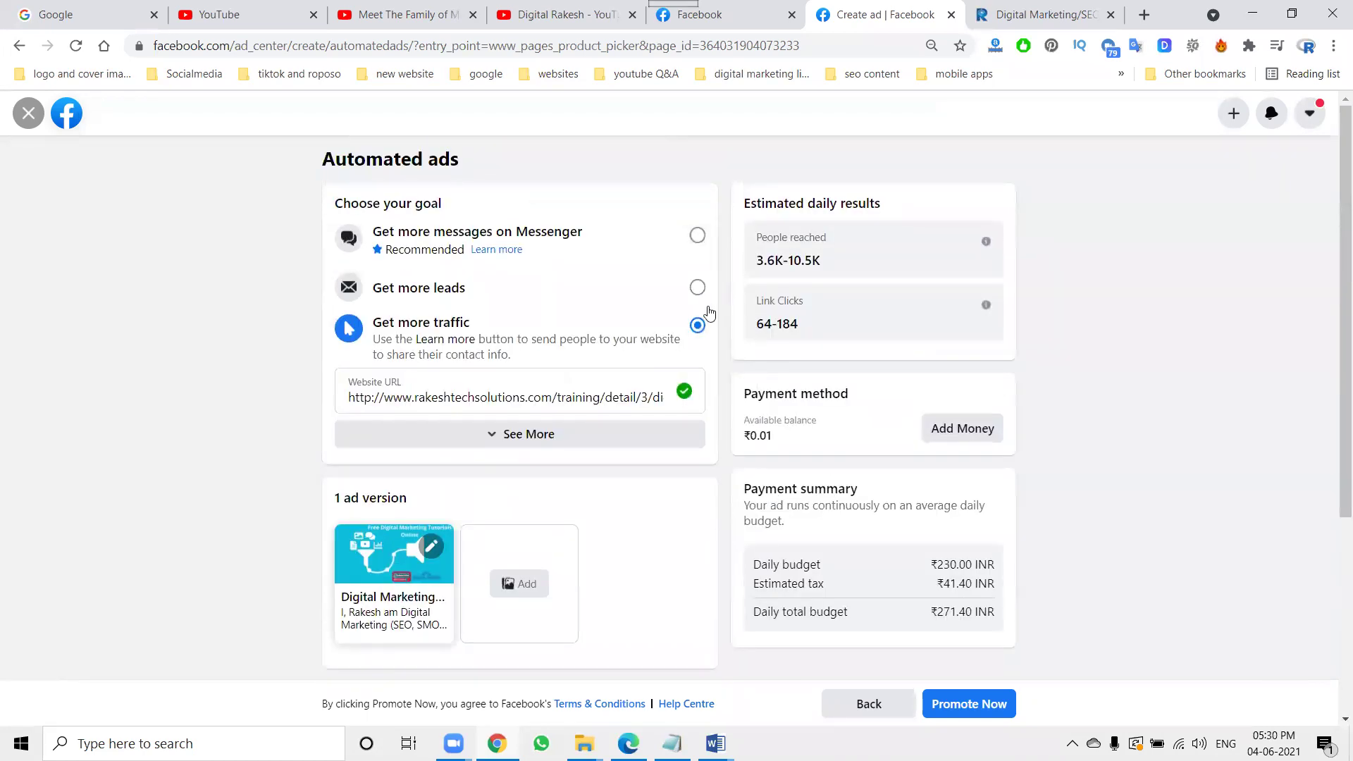
# Switch goals through Messenger, traffic and contact info, ending on Promote your address locally.
pyautogui.click(697, 237)
pyautogui.scroll(-3, 739, 423)
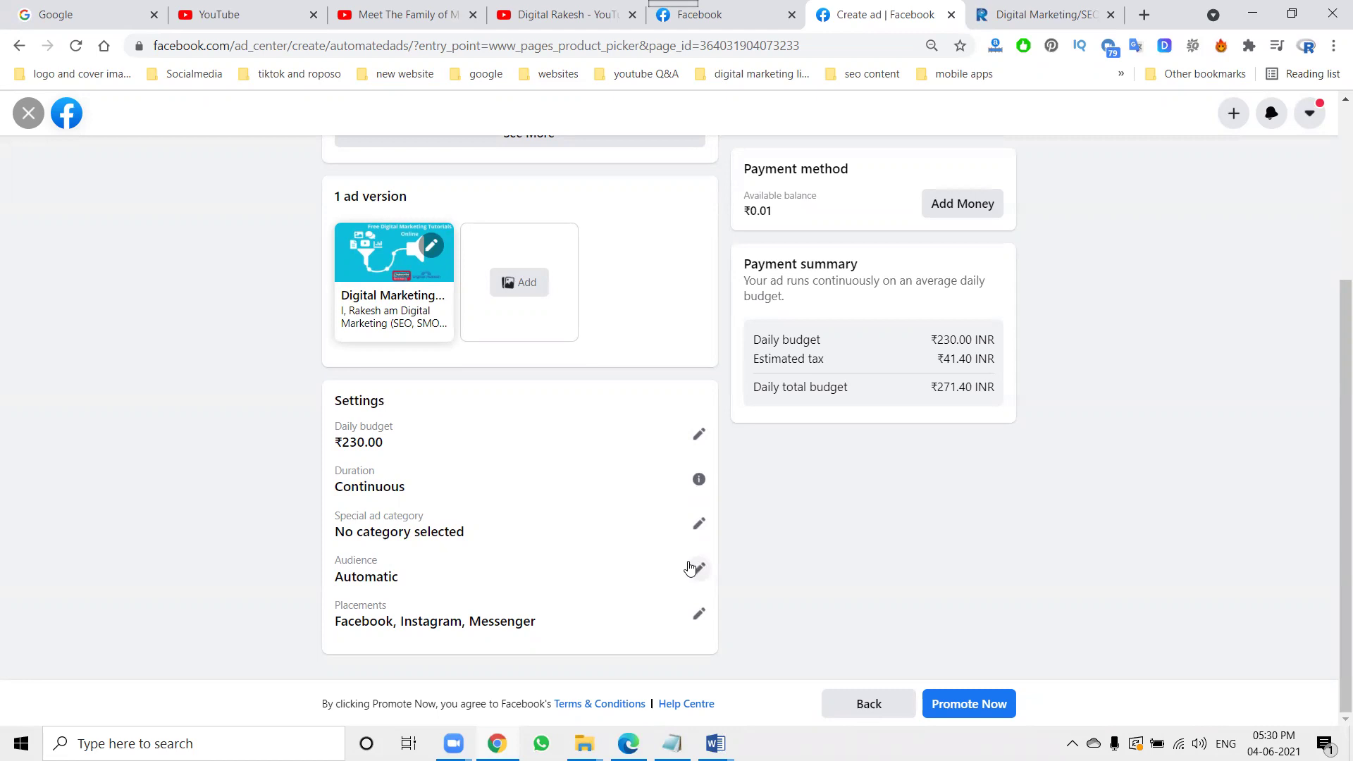
pyautogui.scroll(2, 650, 532)
pyautogui.scroll(1, 650, 532)
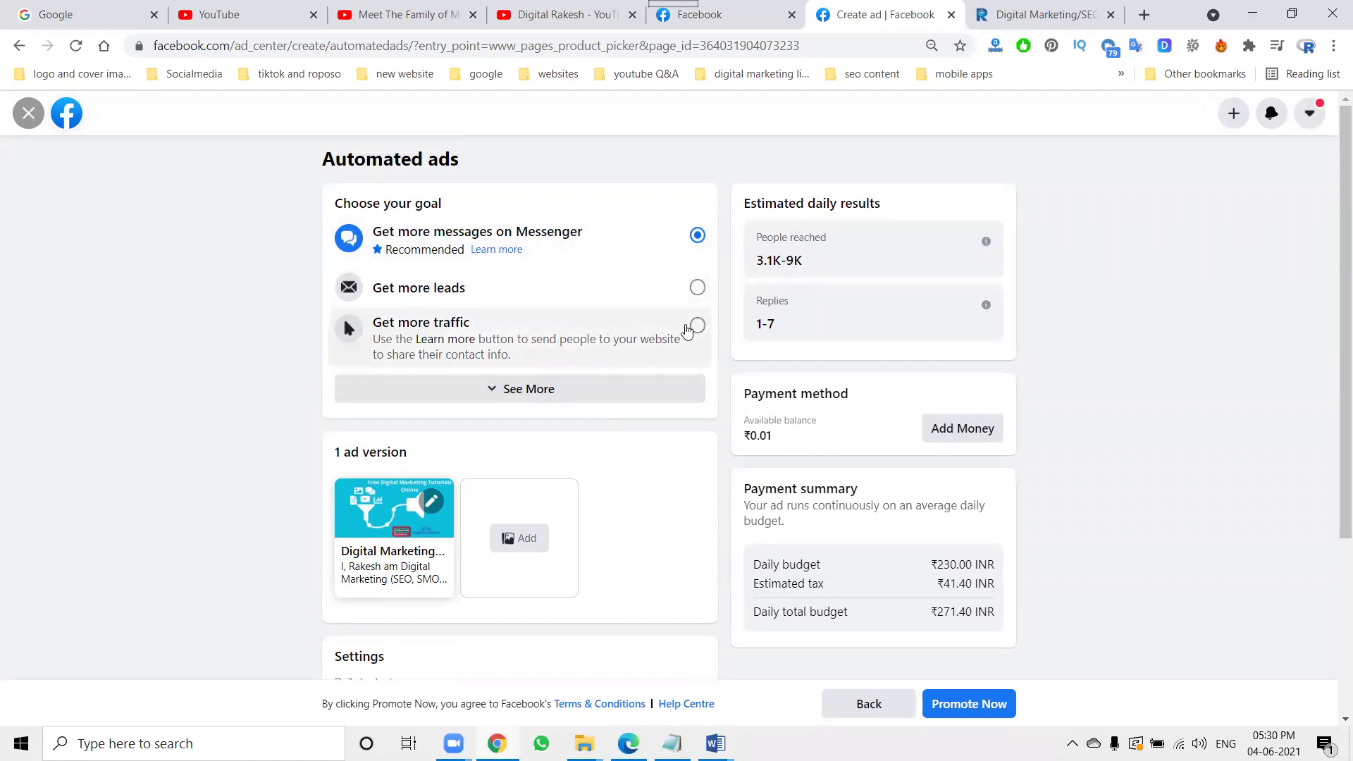
pyautogui.click(690, 328)
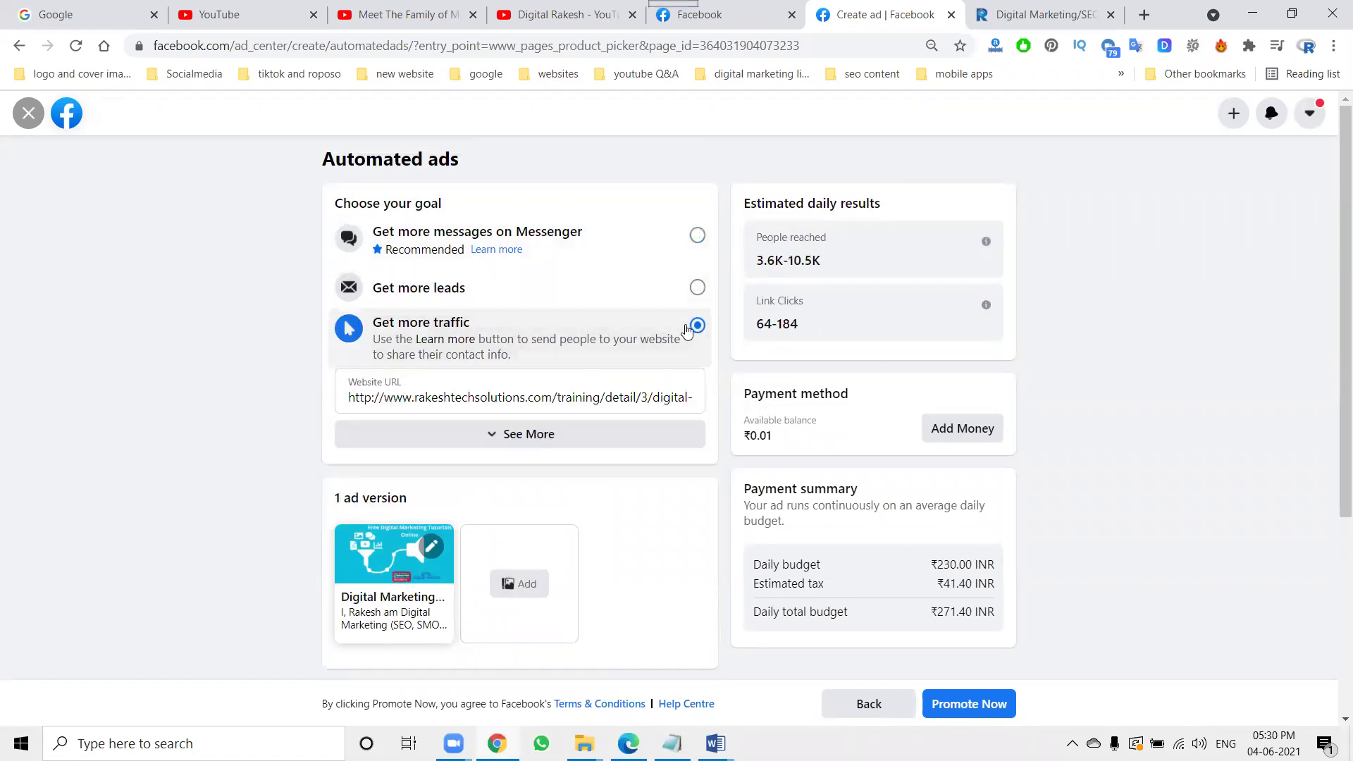
pyautogui.click(555, 436)
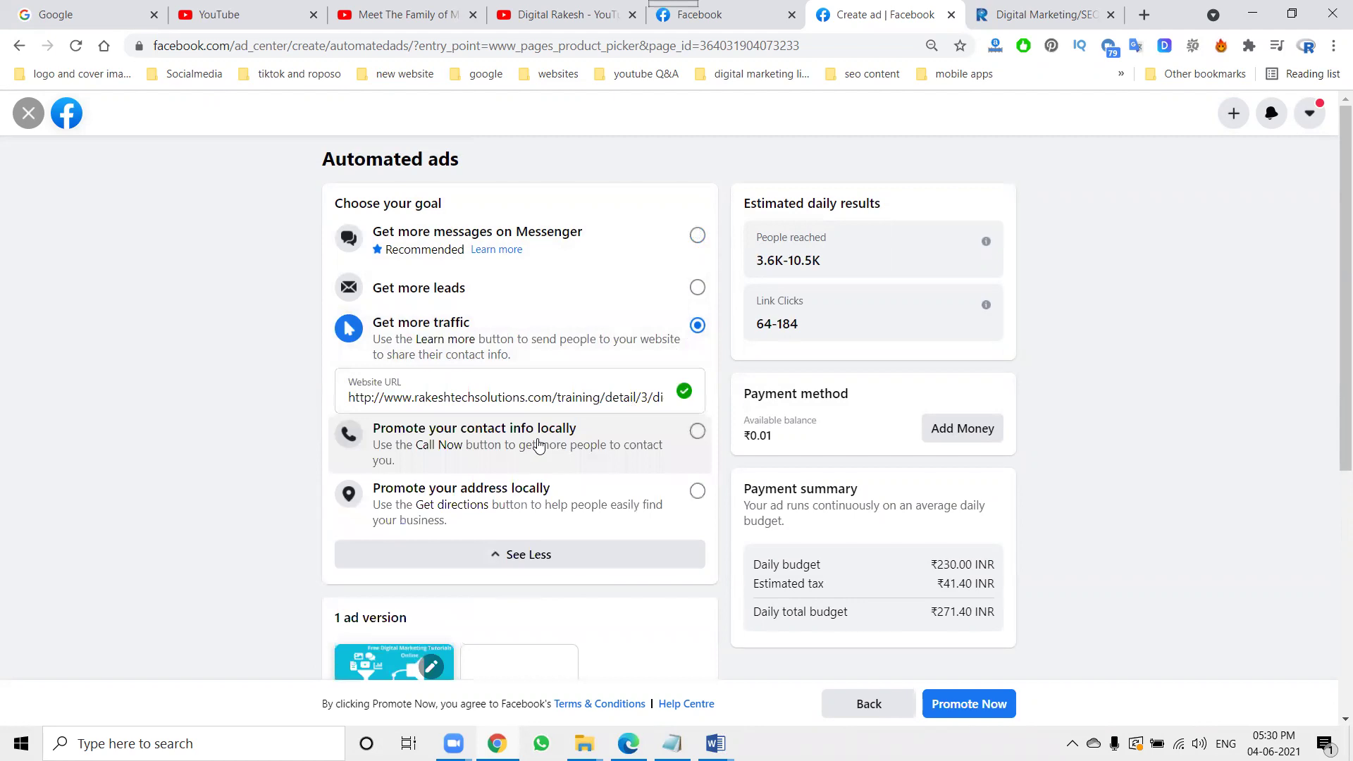
pyautogui.click(477, 452)
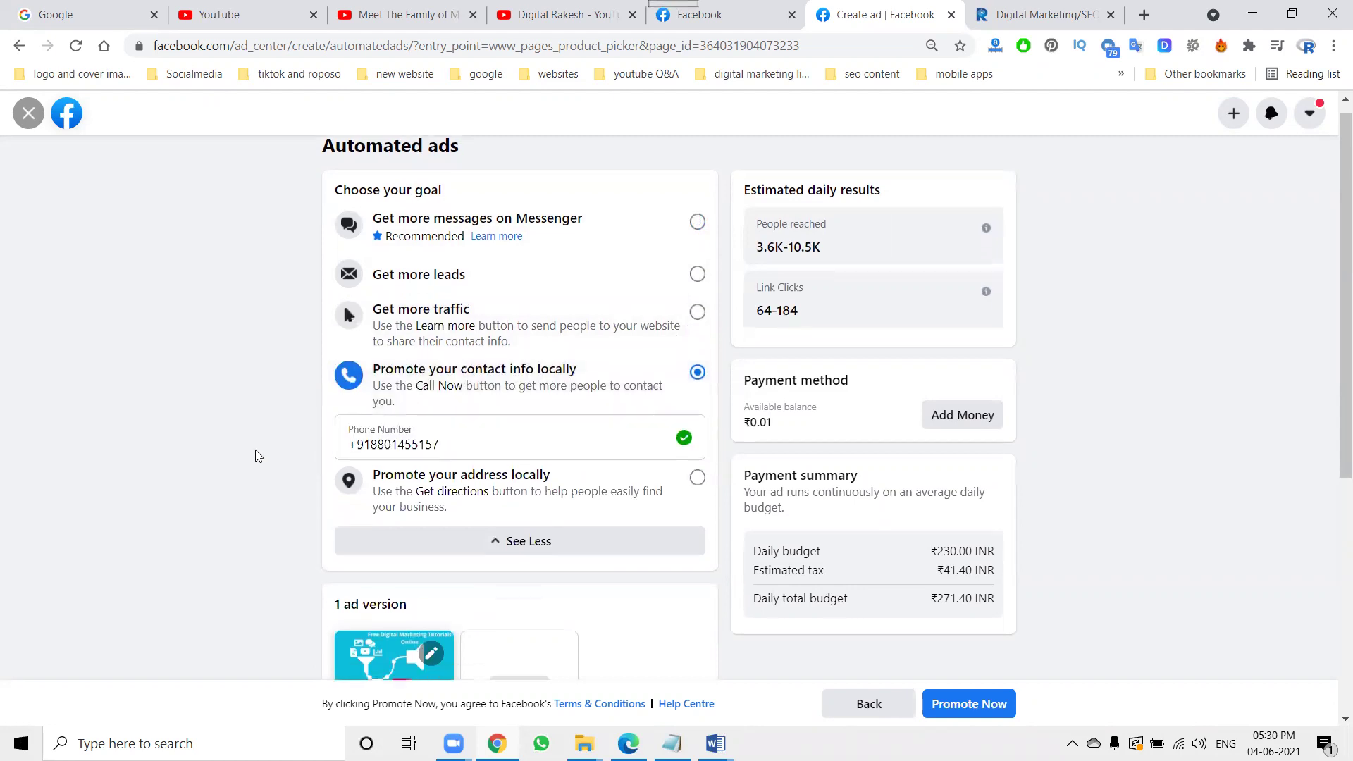
pyautogui.scroll(-3, 402, 327)
pyautogui.click(441, 265)
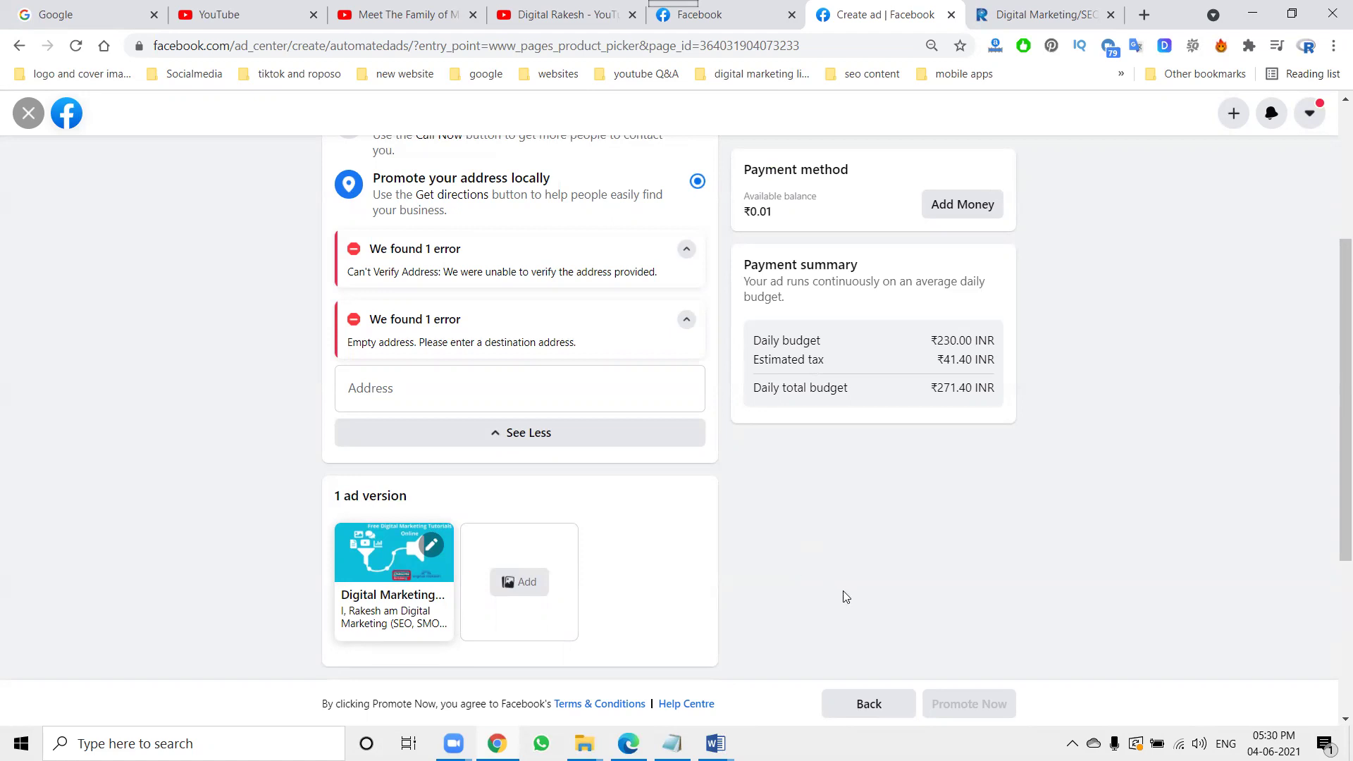
# Leave the automated ad setup and switch to the Digital Rakesh YouTube tab.
pyautogui.click(29, 114)
pyautogui.click(862, 452)
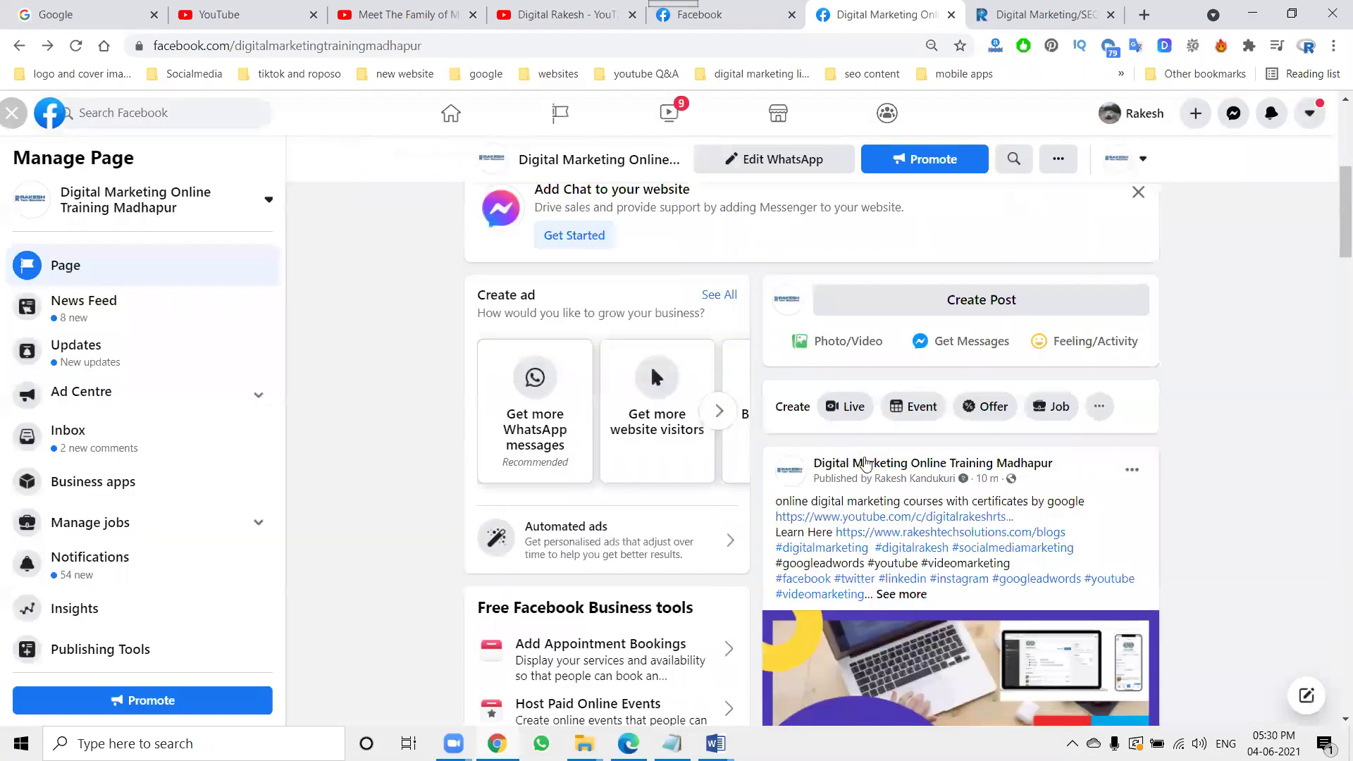
pyautogui.scroll(-4, 1024, 457)
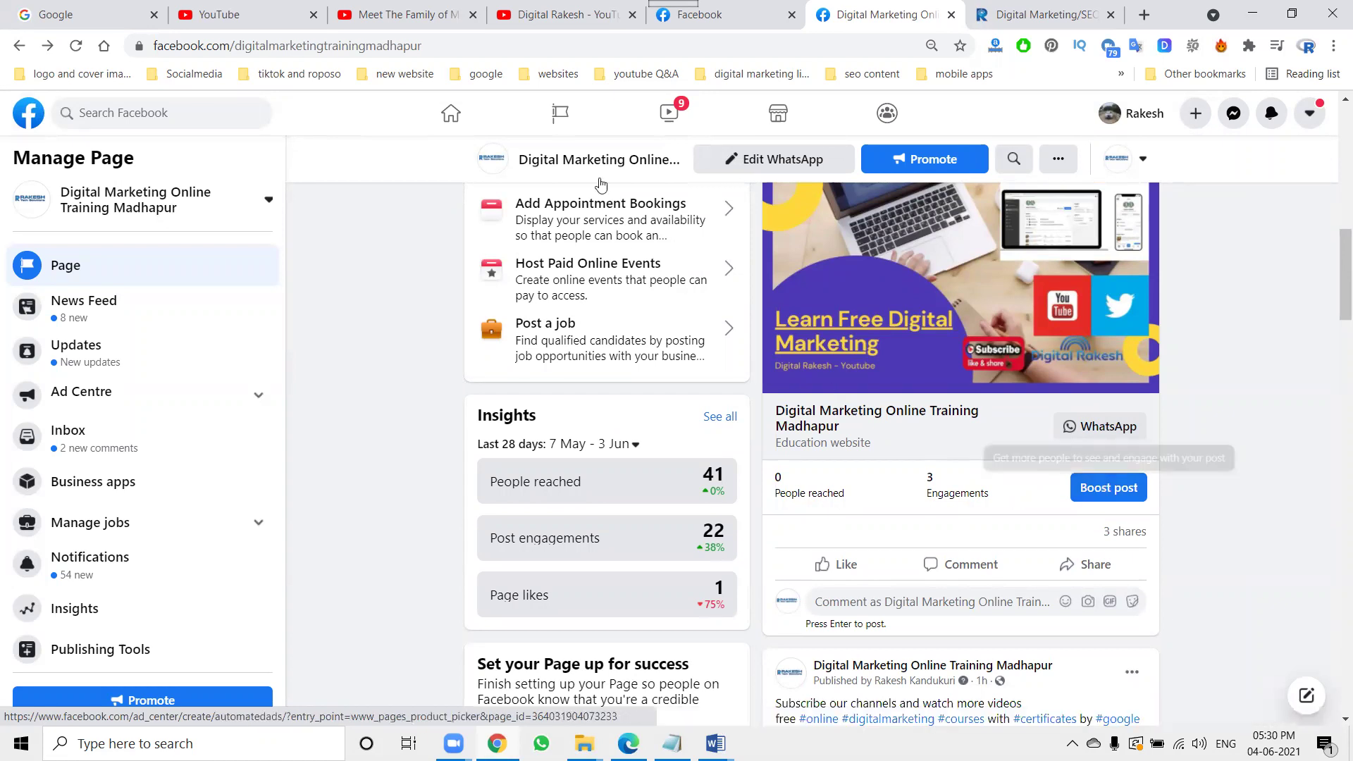
pyautogui.click(556, 13)
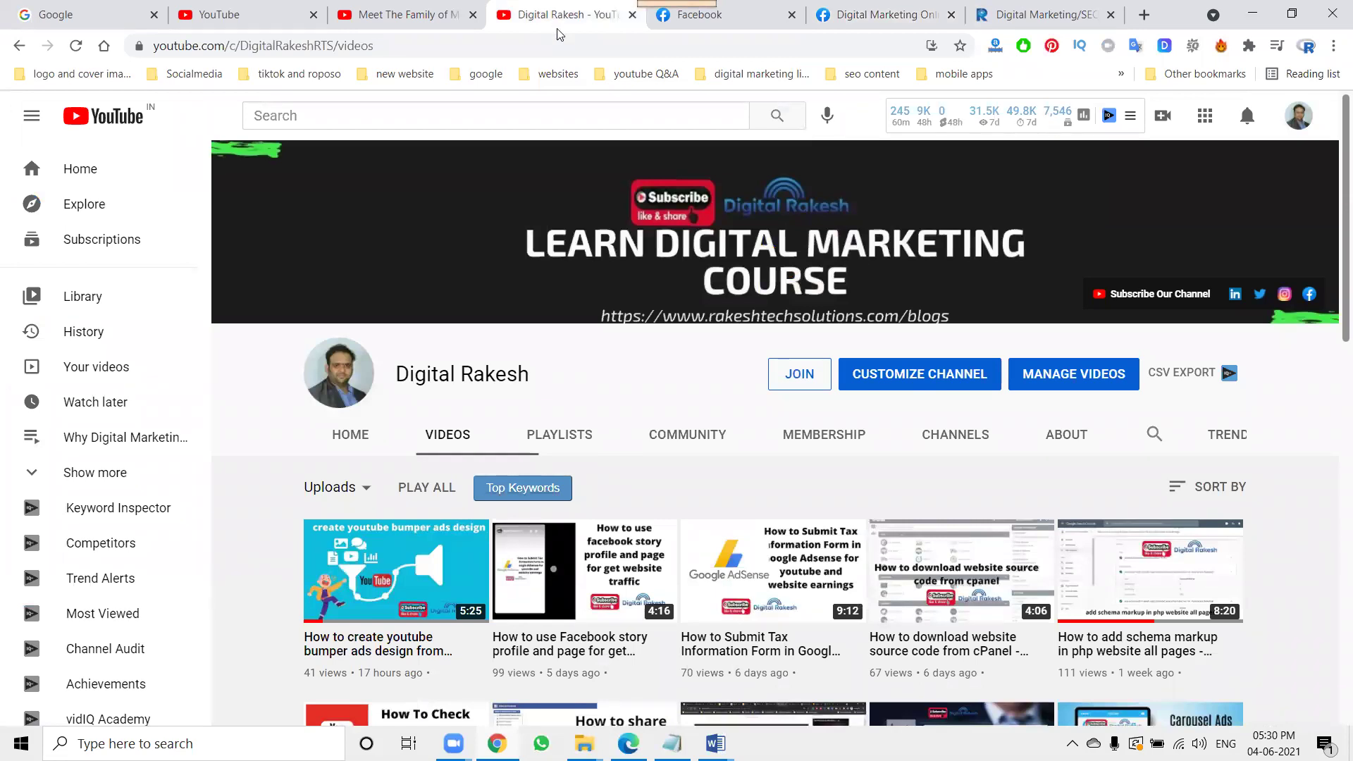
pyautogui.moveTo(893, 171)
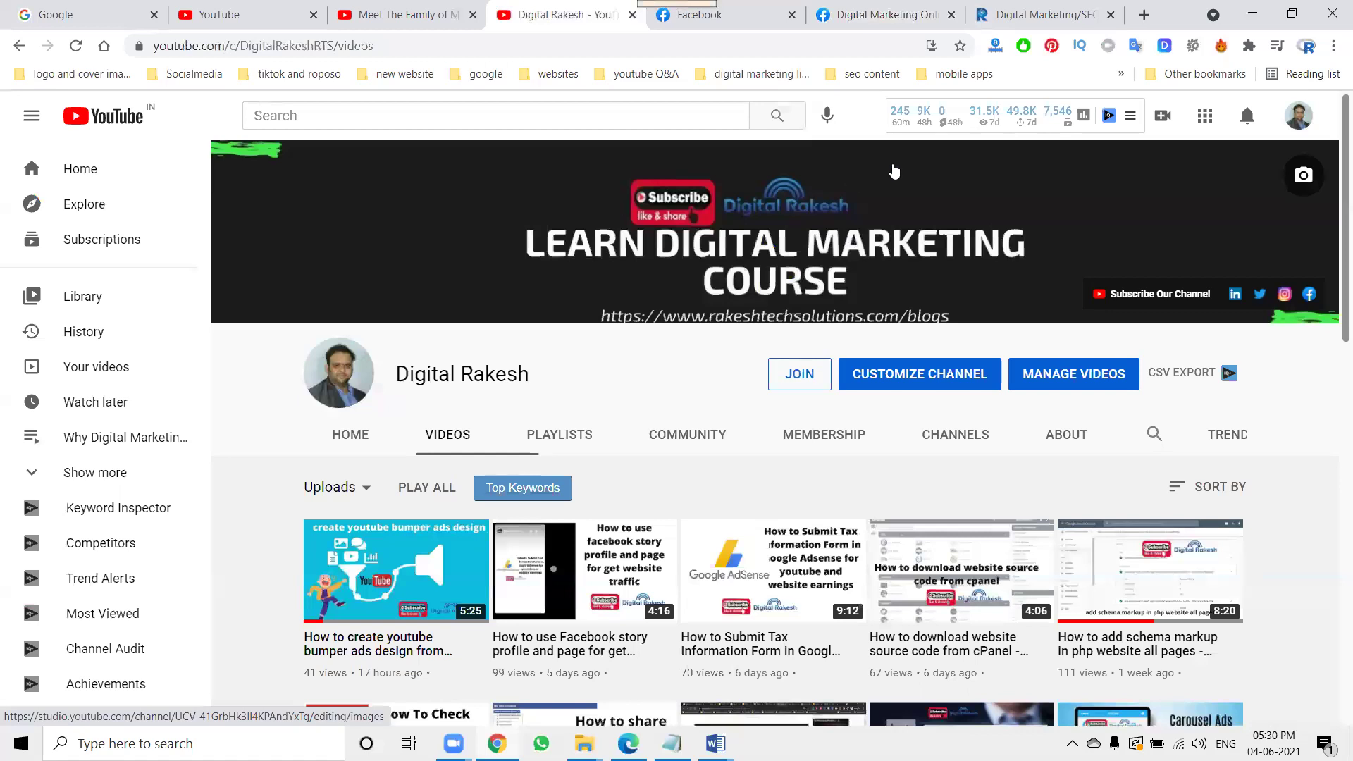
pyautogui.click(889, 17)
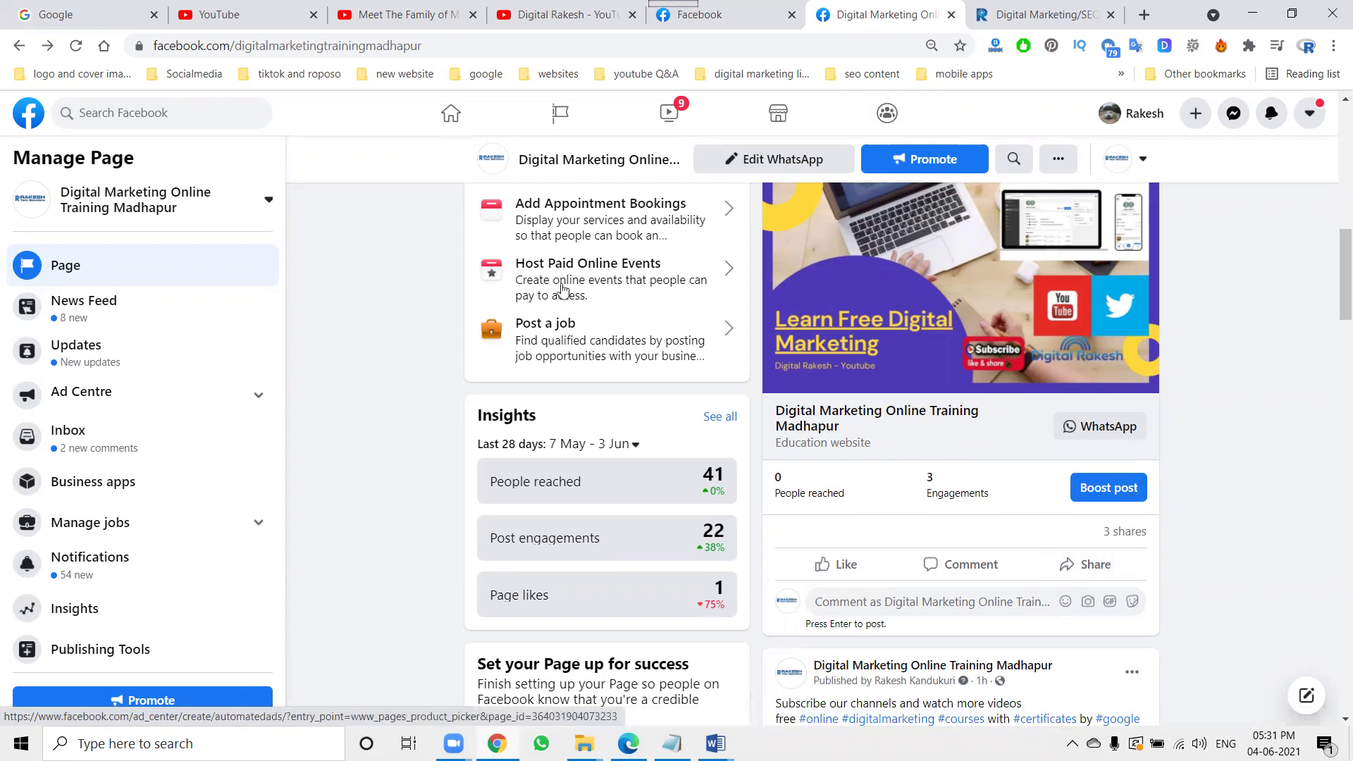
pyautogui.hotkey('ctrl', '4')
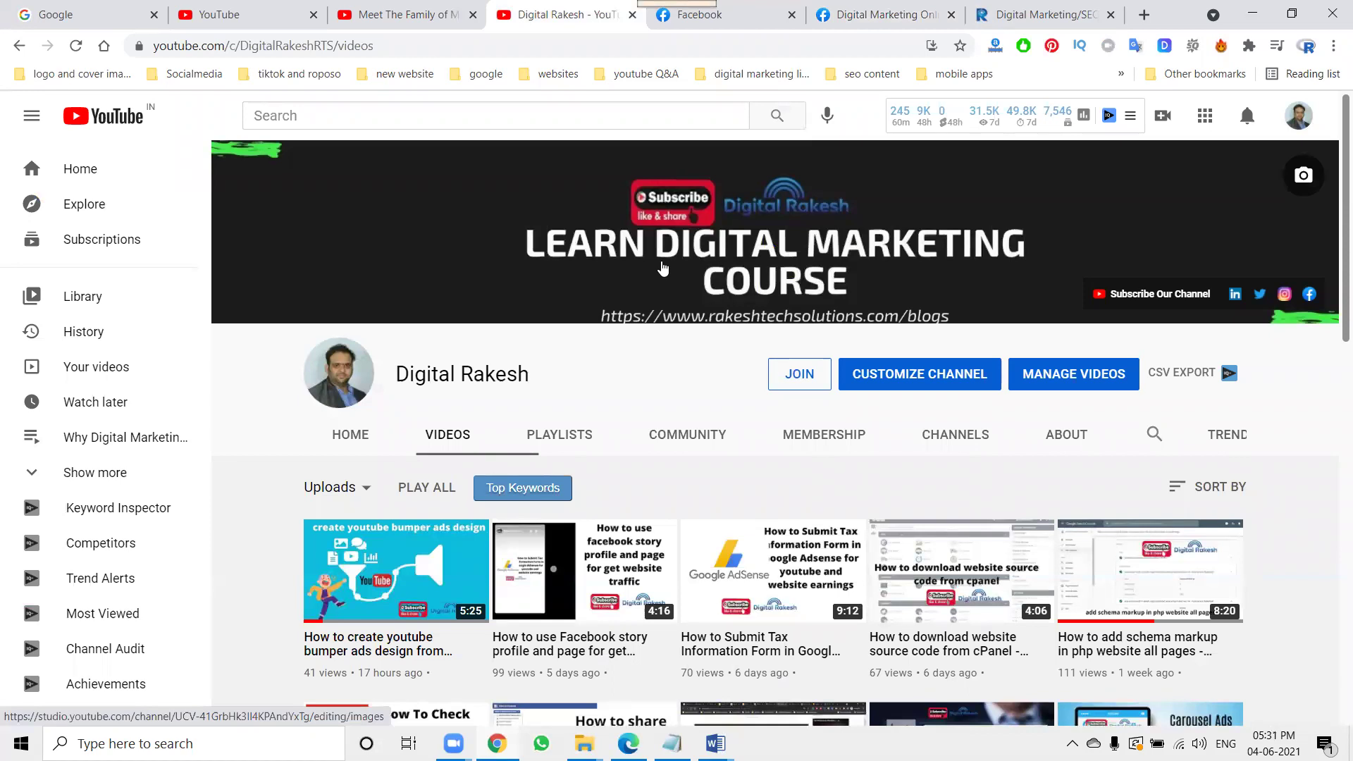